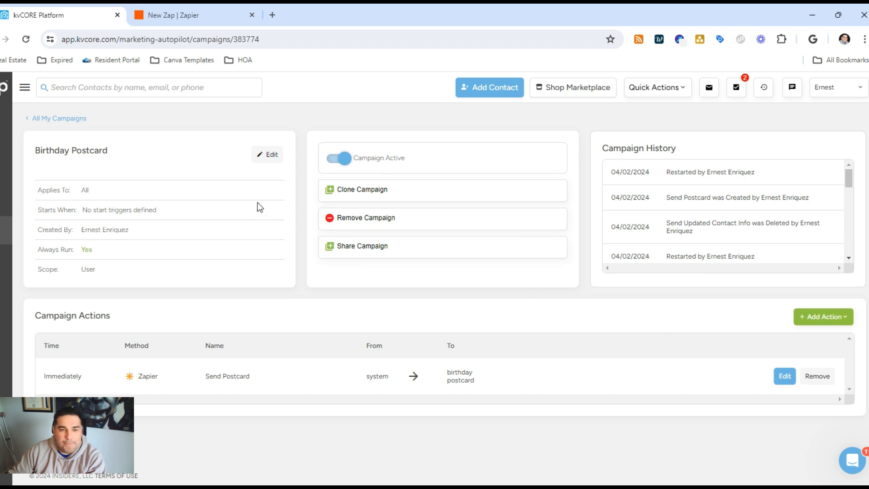
left_click(68, 126)
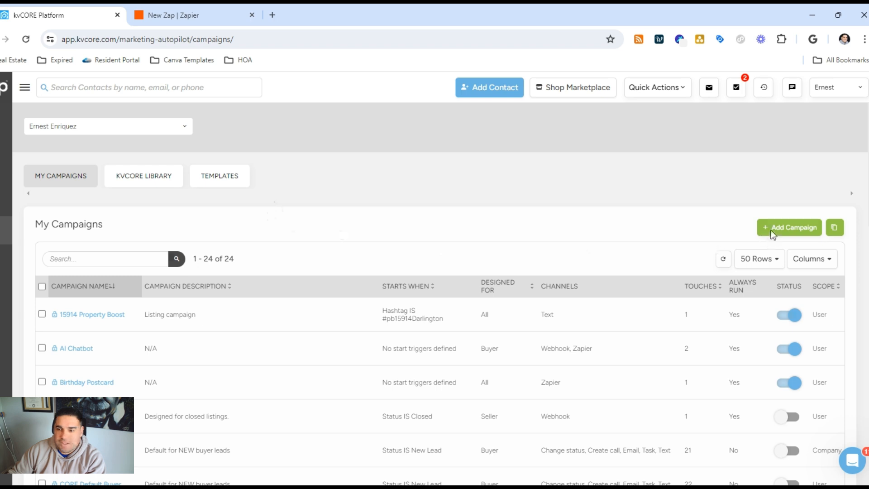
left_click(770, 230)
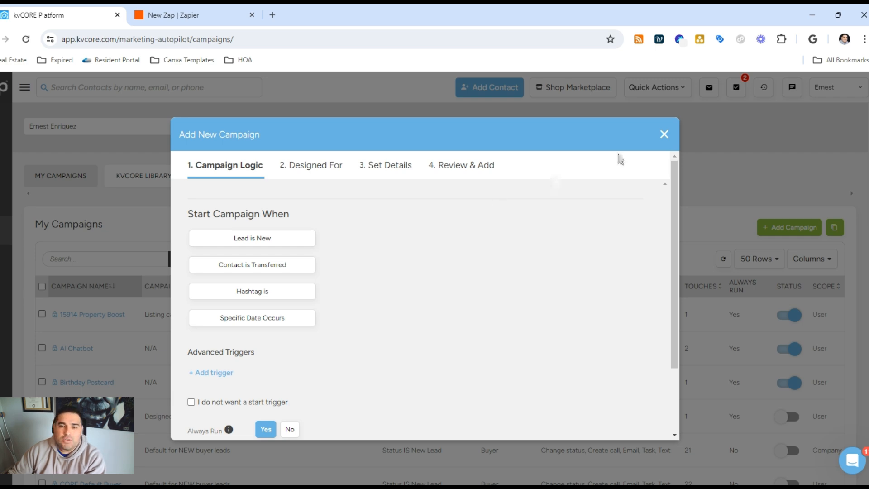
left_click(664, 134)
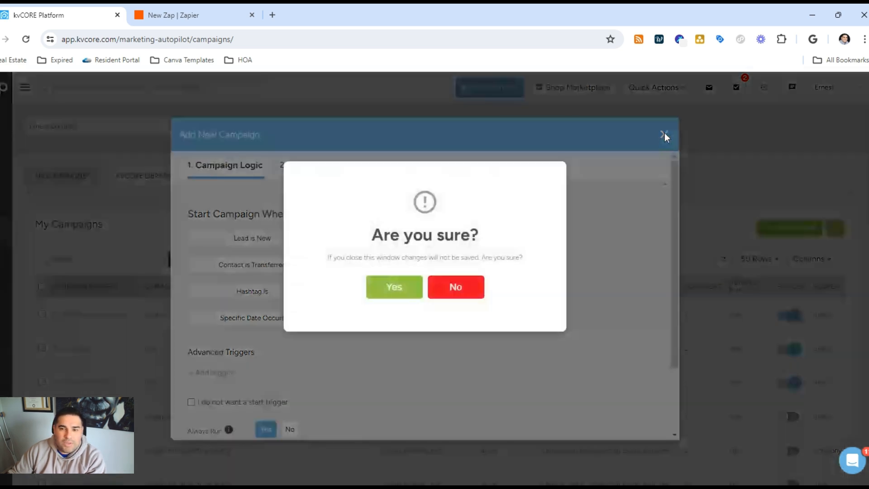
left_click(392, 287)
- Remove the existing Send Postcard action from the Birthday Postcard campaign
scroll(66, 390, "down", 2)
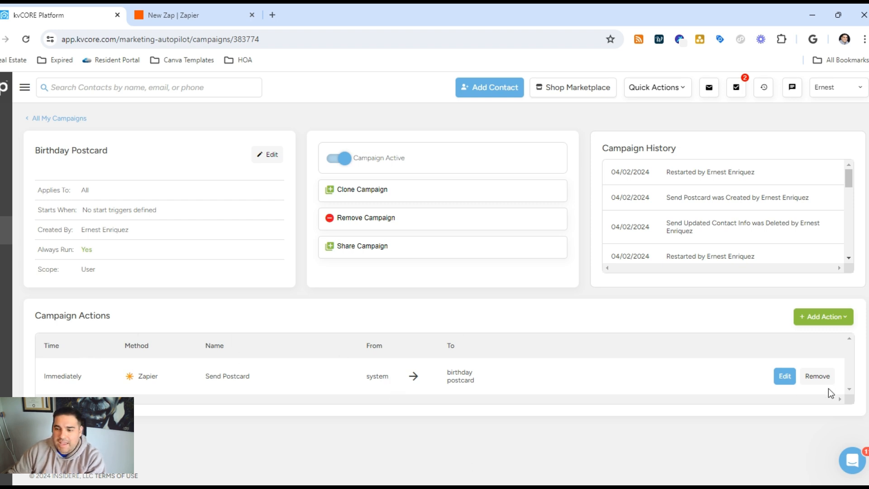
left_click(818, 380)
left_click(401, 289)
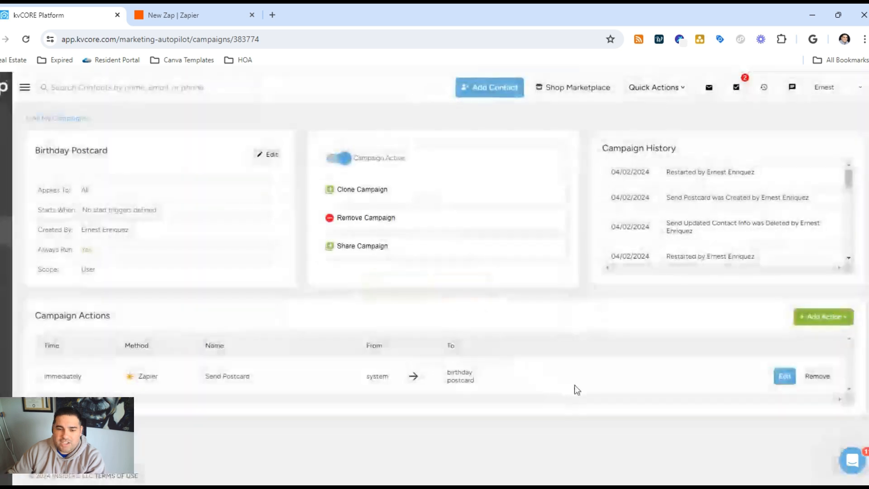
- Start a new Zapier action in the Birthday Postcard campaign and copy its Zap ID
left_click(818, 322)
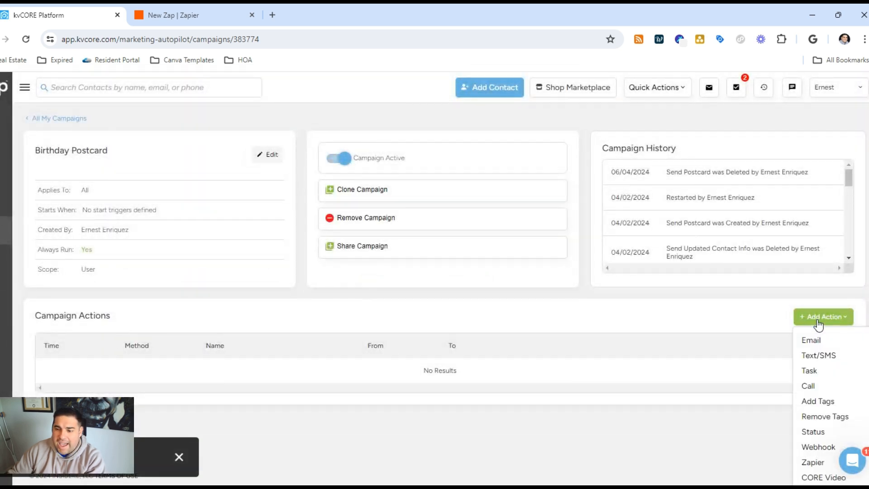
left_click(812, 462)
scroll(400, 238, "down", 3)
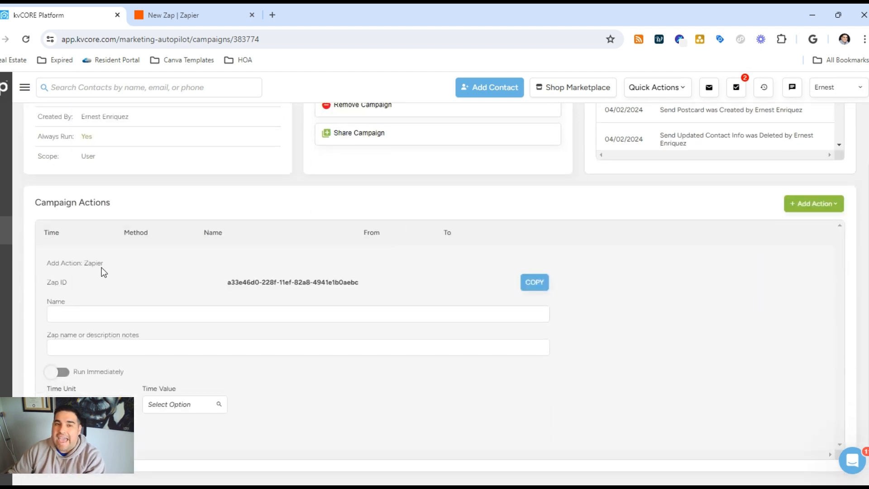
left_click(538, 288)
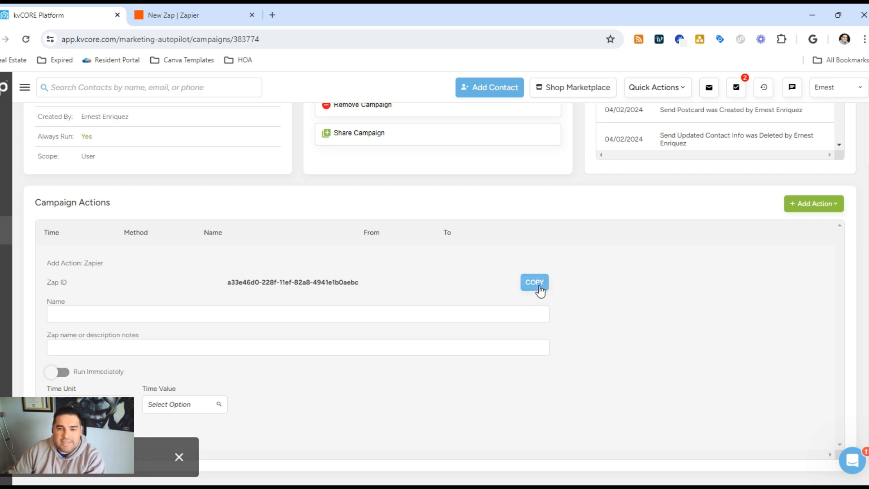
- Switch to the new Zap in Zapier and set its trigger to the kvCORE event Campaign Action
left_click(212, 19)
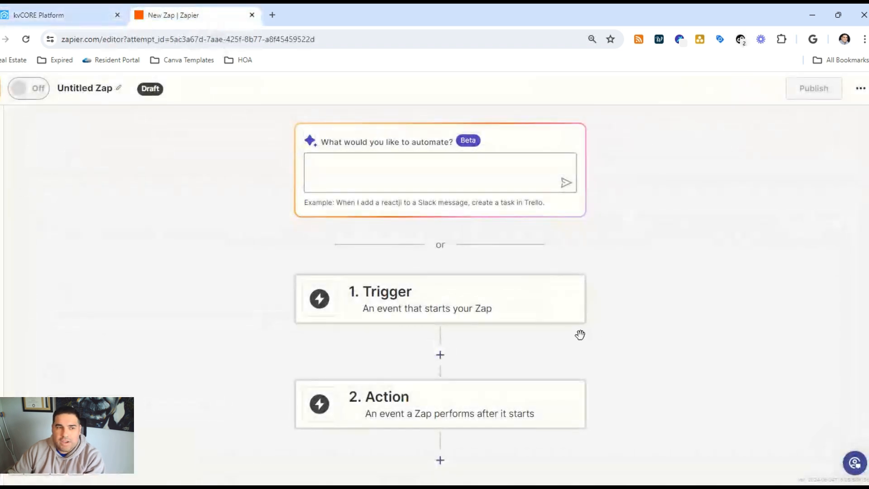
left_click(388, 307)
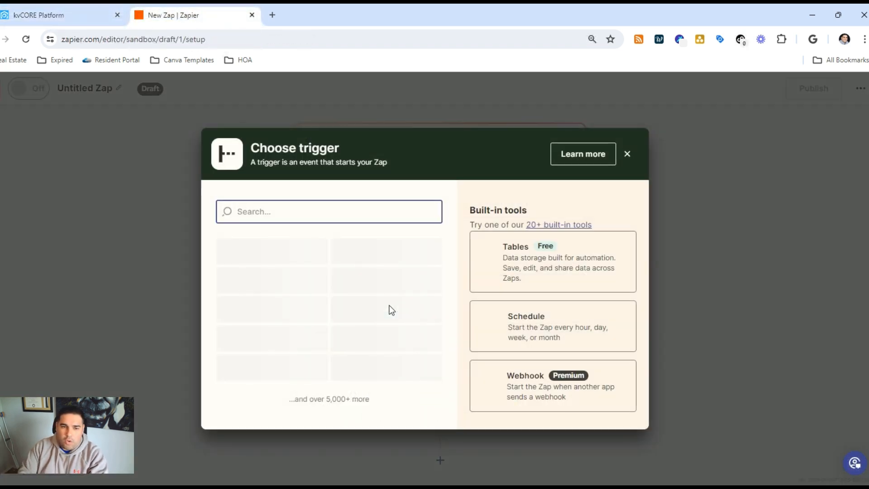
type("kvcore")
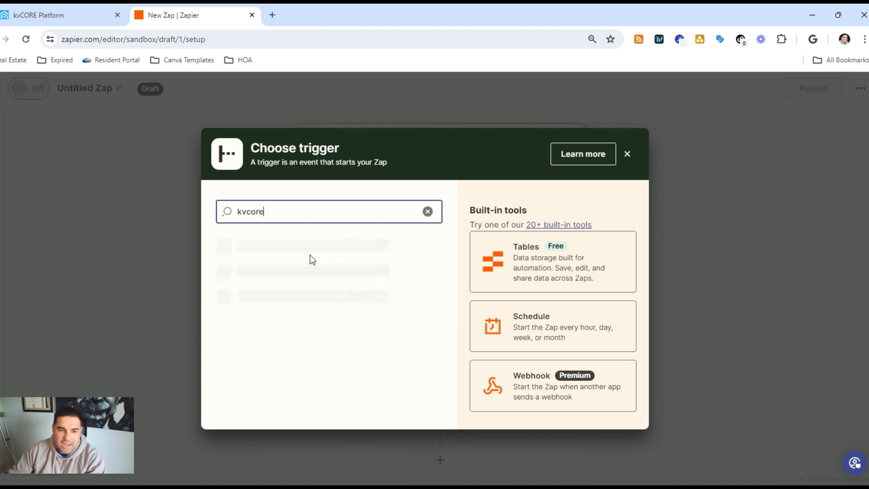
left_click(295, 282)
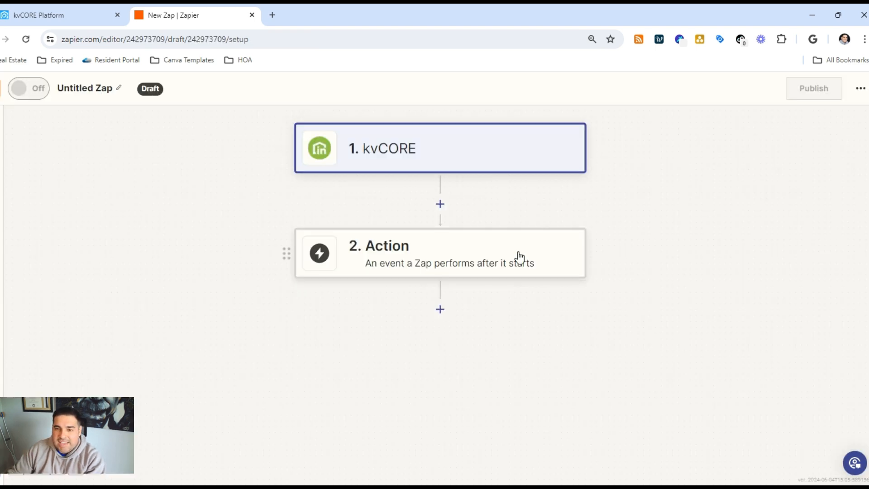
left_click(670, 251)
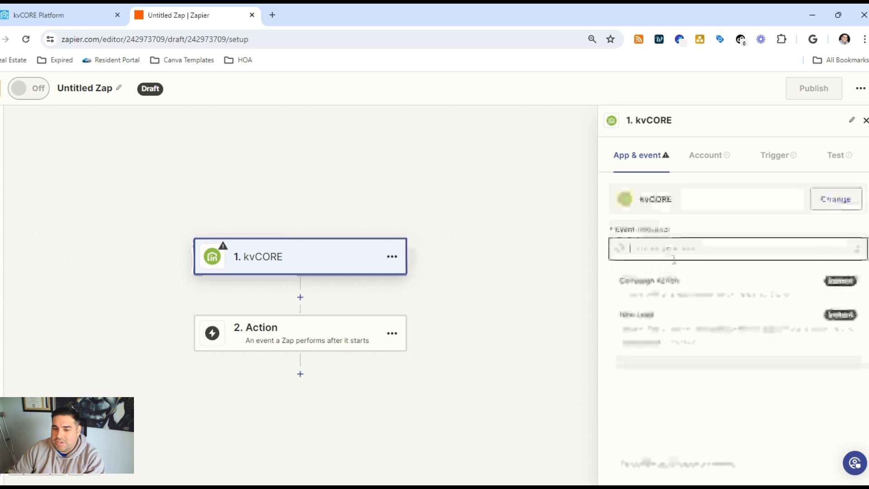
left_click(659, 295)
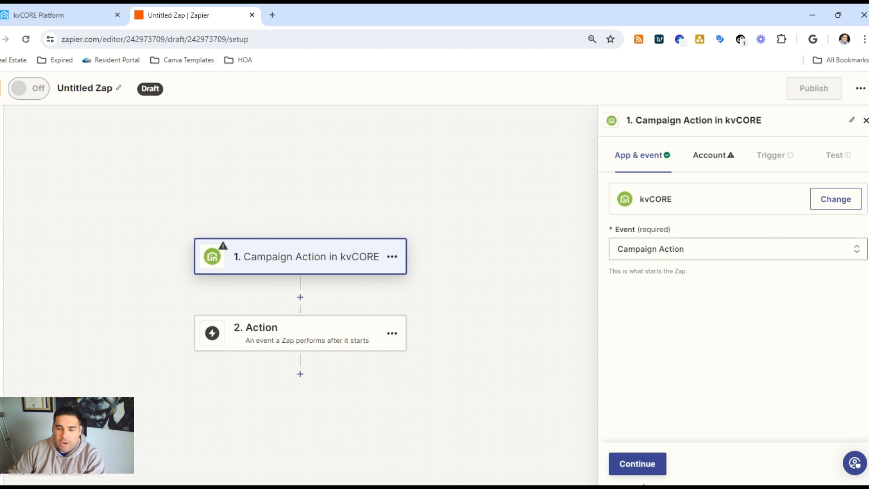
left_click(638, 462)
- Choose the kvCORE account for the trigger and paste the copied Zap ID as its Campaign Zap ID
left_click(809, 219)
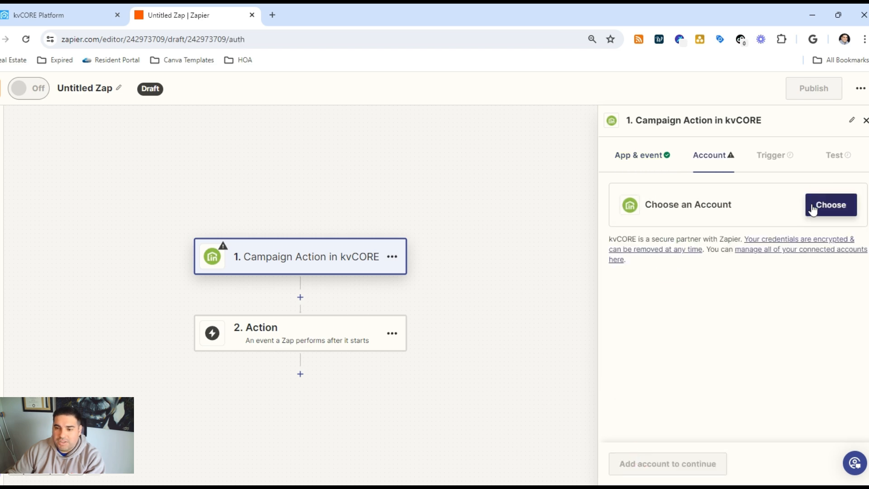
left_click(650, 338)
left_click(661, 463)
left_click(671, 235)
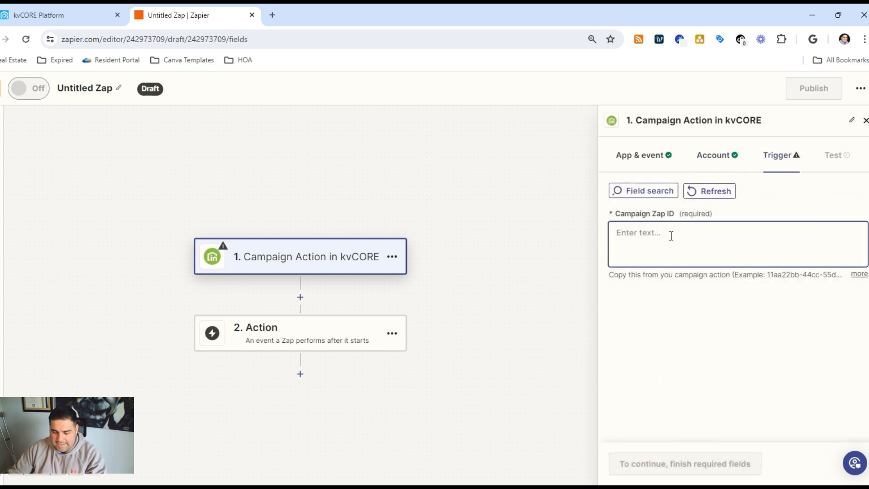
key("ctrl+v")
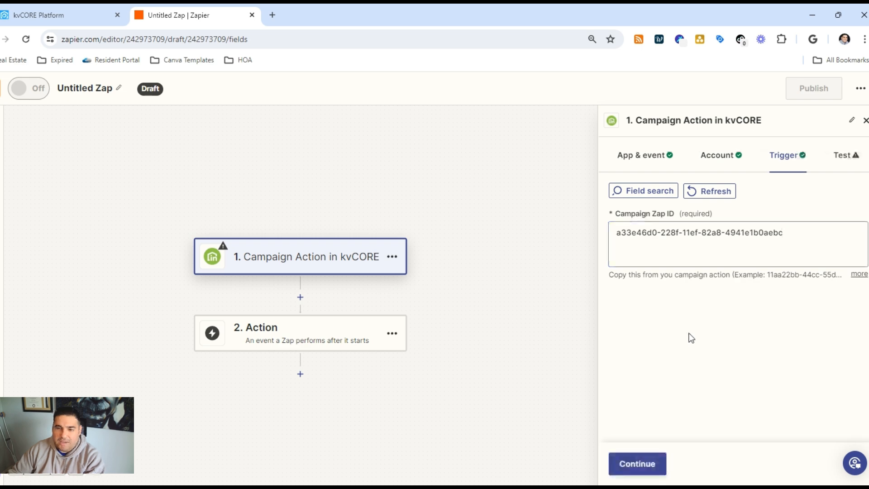
left_click(622, 466)
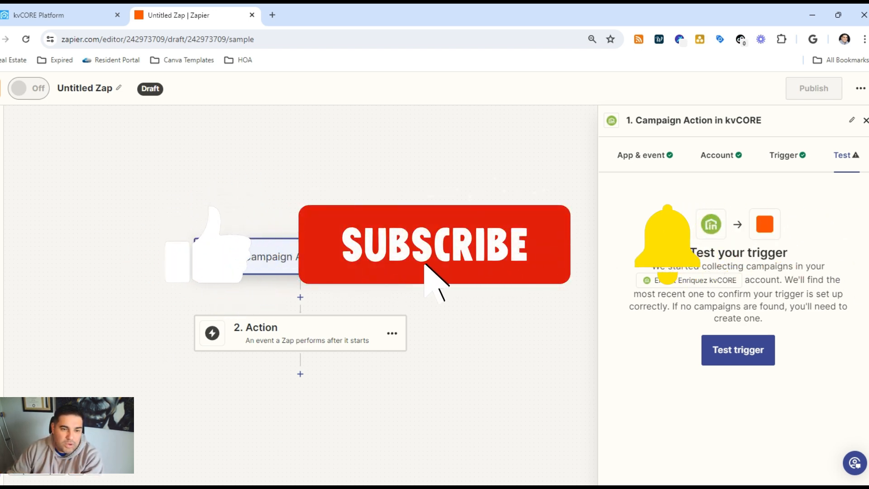
- Set the Zap's second step to thanks.io with the Send Postcard event
left_click(344, 323)
type("thanks")
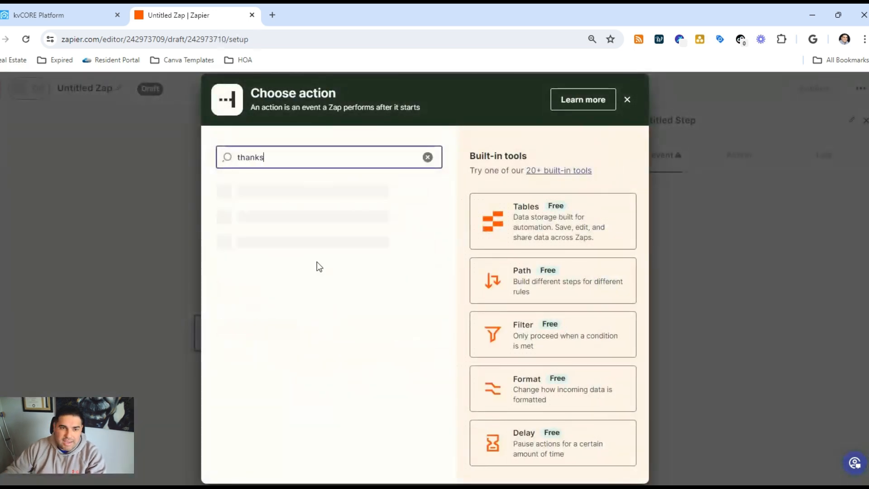
left_click(285, 196)
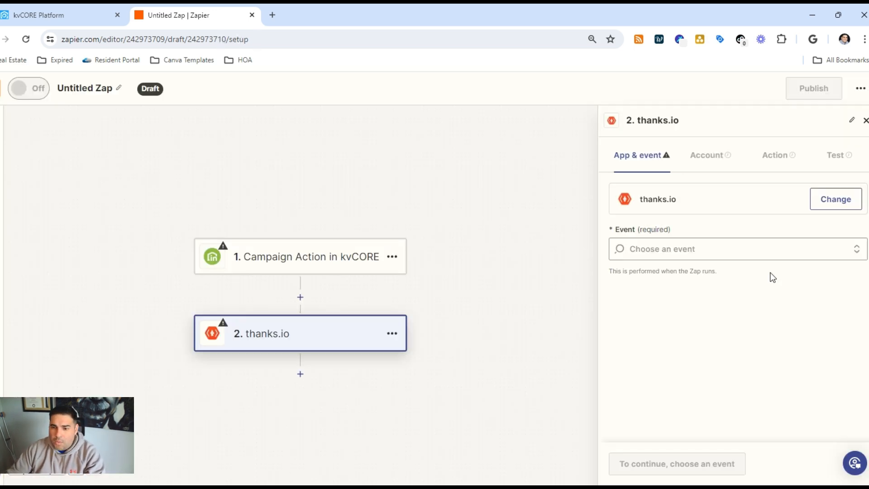
left_click(735, 250)
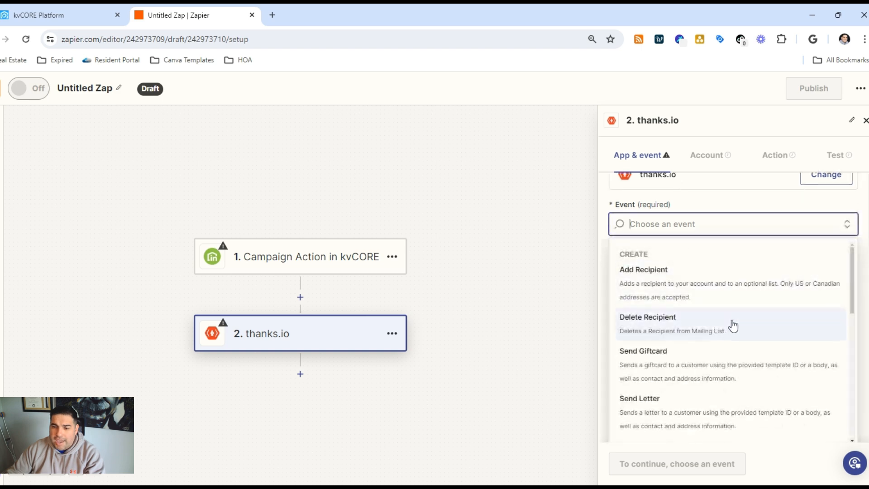
scroll(722, 387, "down", 1)
scroll(722, 387, "down", 6)
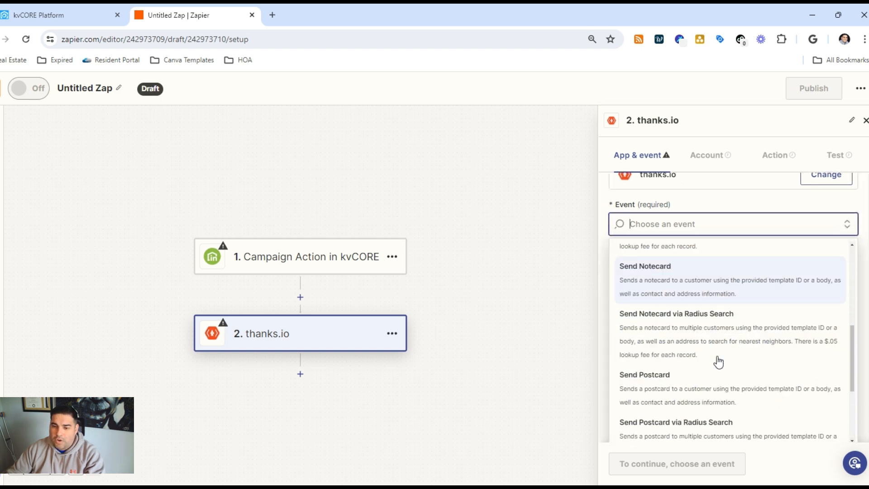
left_click(711, 352)
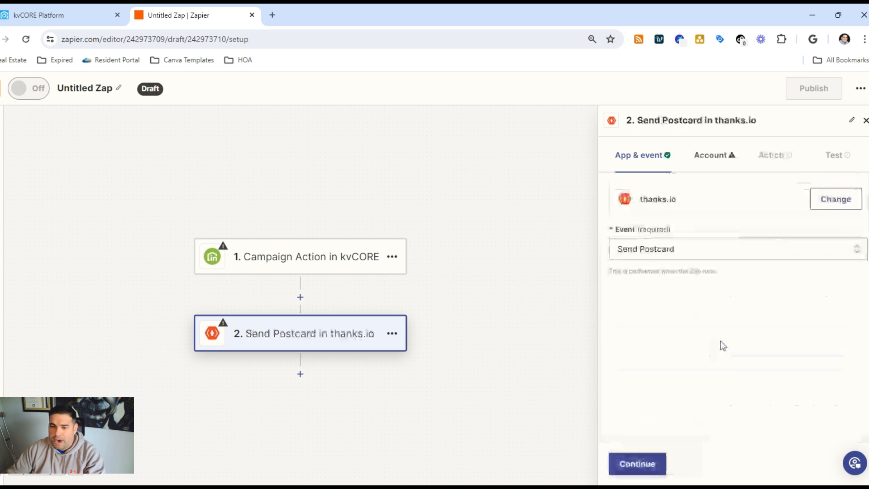
left_click(638, 464)
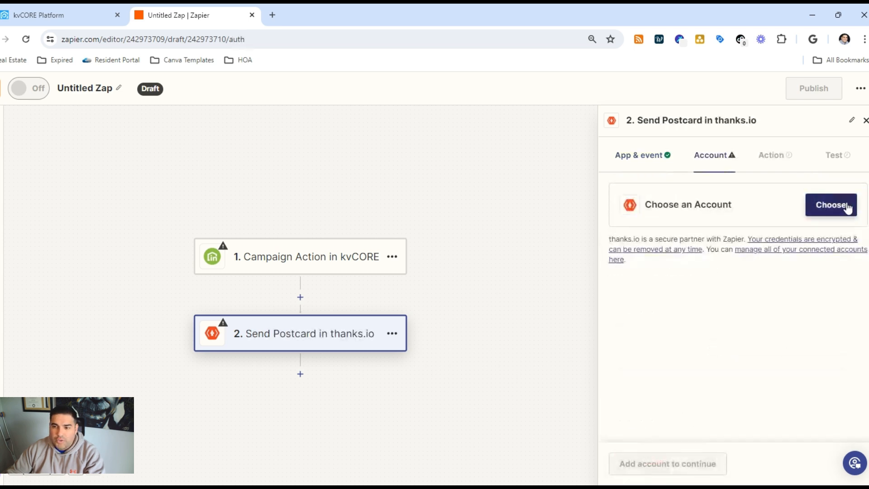
- Choose the thanks.io account for the Send Postcard action and open the data choices for Recipient First Name
left_click(842, 206)
left_click(695, 286)
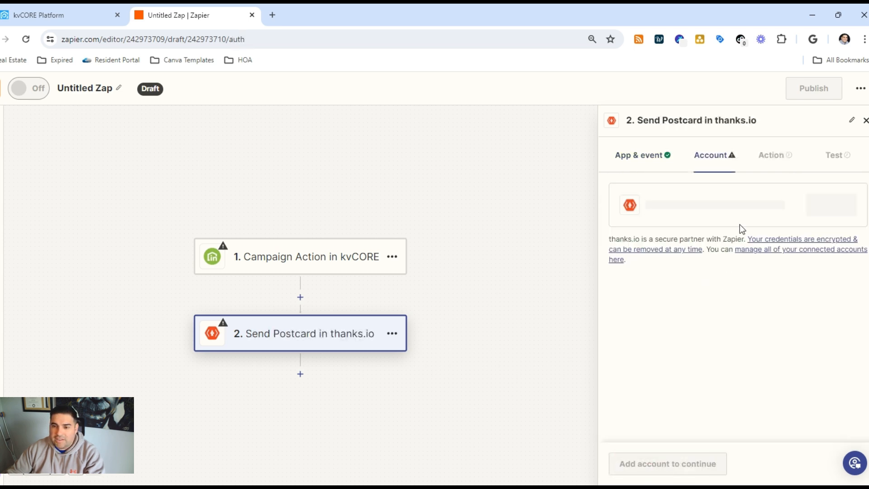
left_click(636, 463)
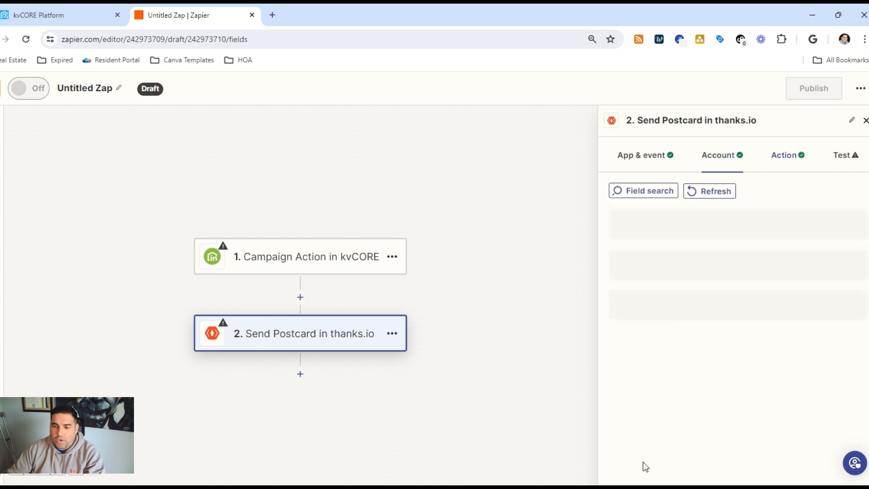
left_click(636, 231)
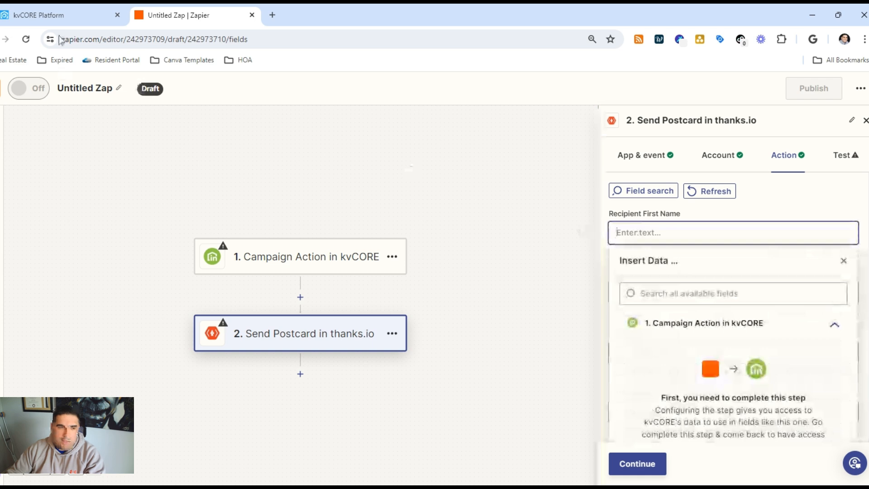
- Back in kvCORE, name the Zapier action "Birthday Postcard", describe it as "Send birthday postcard", make it run immediately, and save it
left_click(44, 11)
left_click(102, 307)
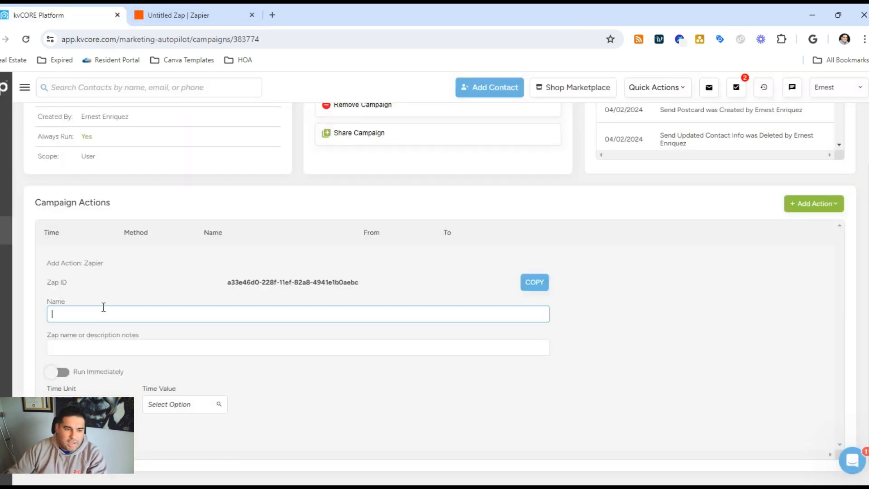
type("B")
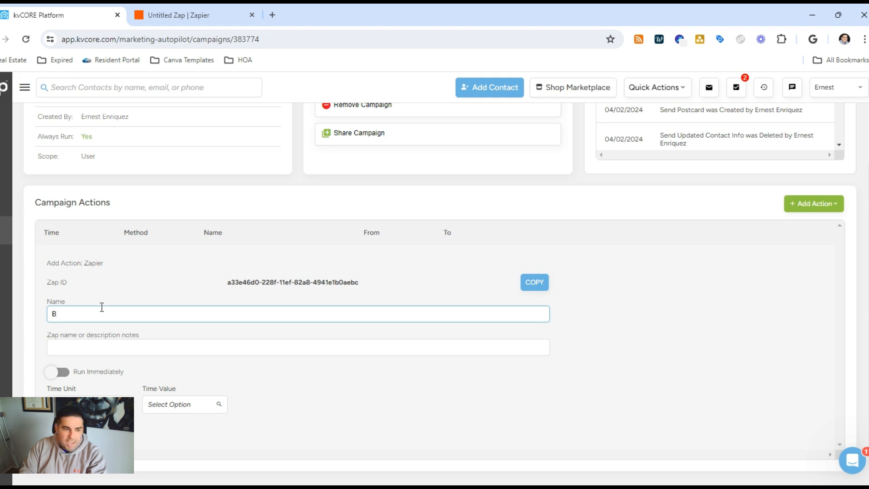
type("rithday Postcard")
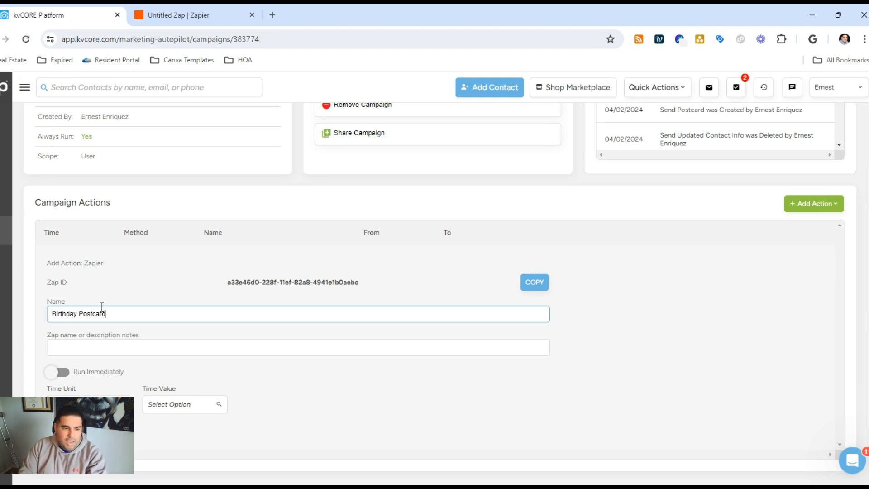
key("Tab")
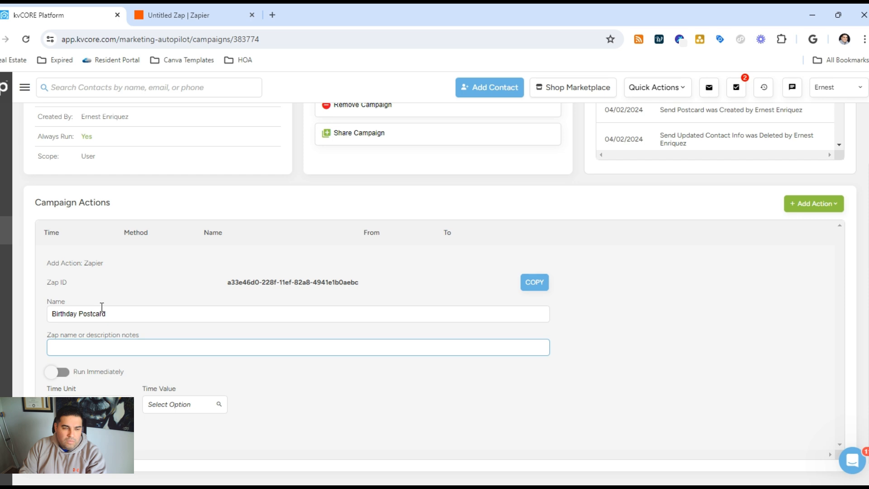
type("Send birt")
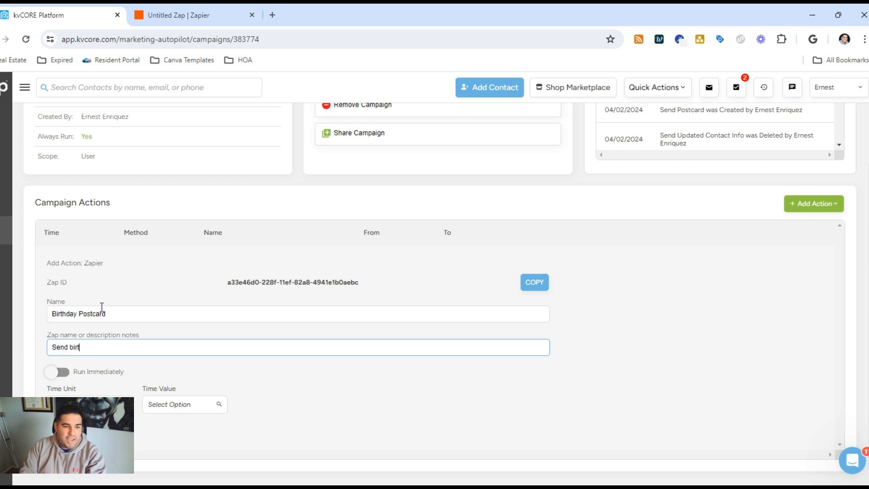
type("hday postcard")
left_click(57, 372)
left_click(61, 418)
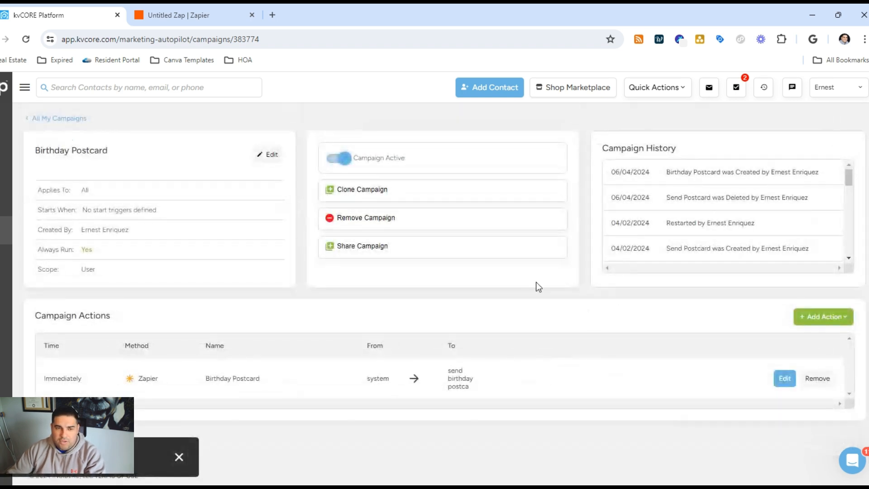
- Search the contacts by the test contact's full name and open the matching contact record
left_click(79, 86)
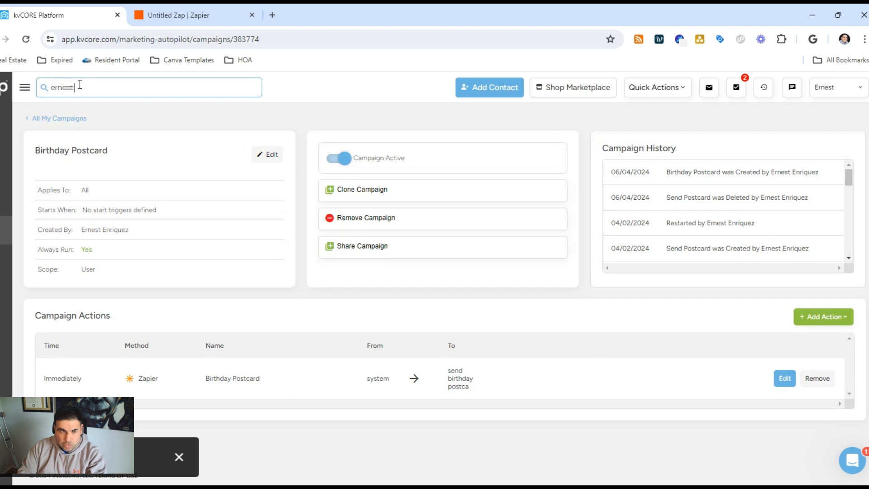
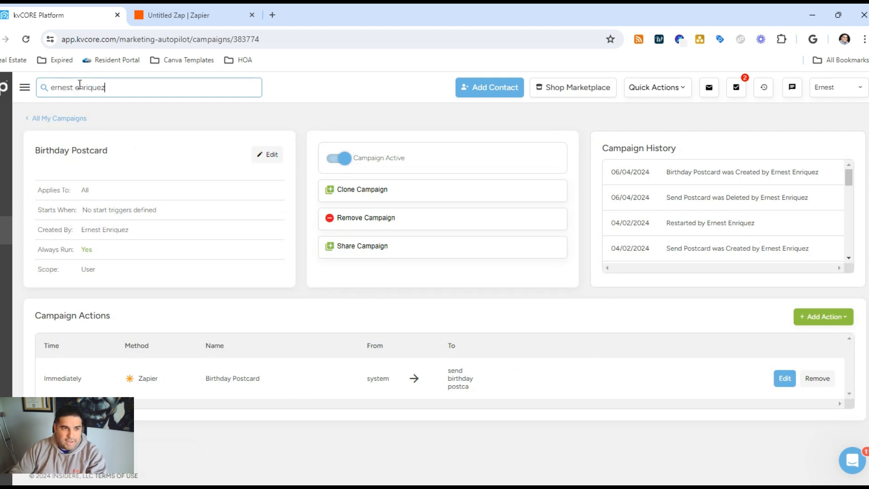
left_click(142, 118)
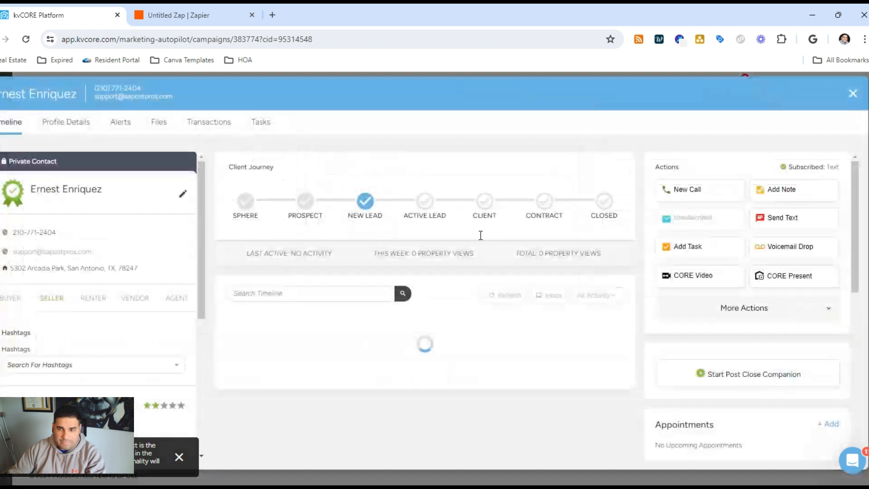
- Add the "Birthday Postcard" campaign to the contact's active campaigns
scroll(822, 318, "down", 3)
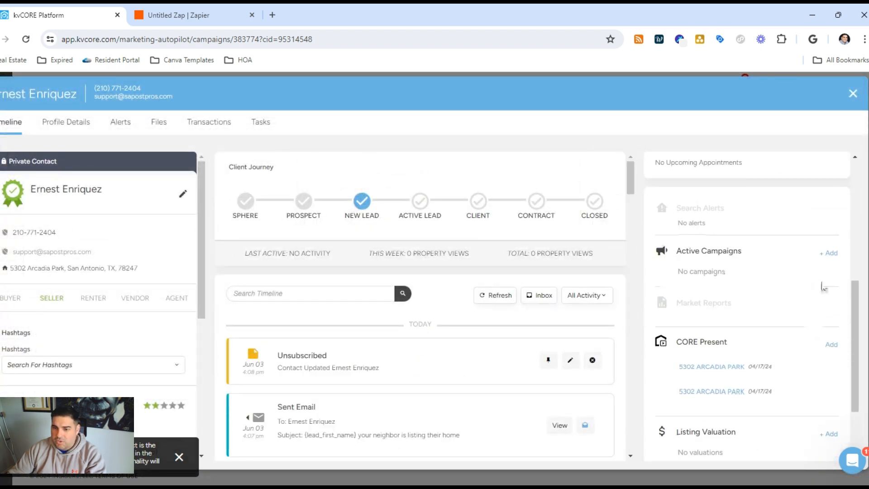
left_click(831, 252)
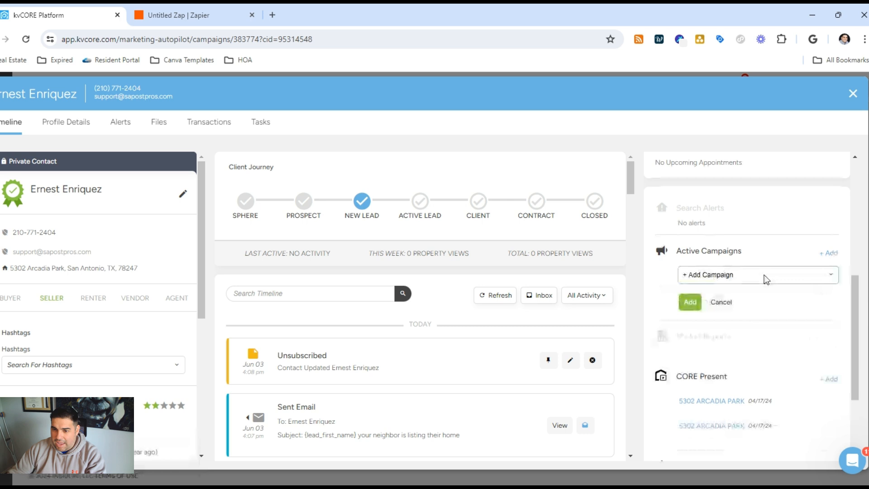
left_click(737, 314)
left_click(698, 305)
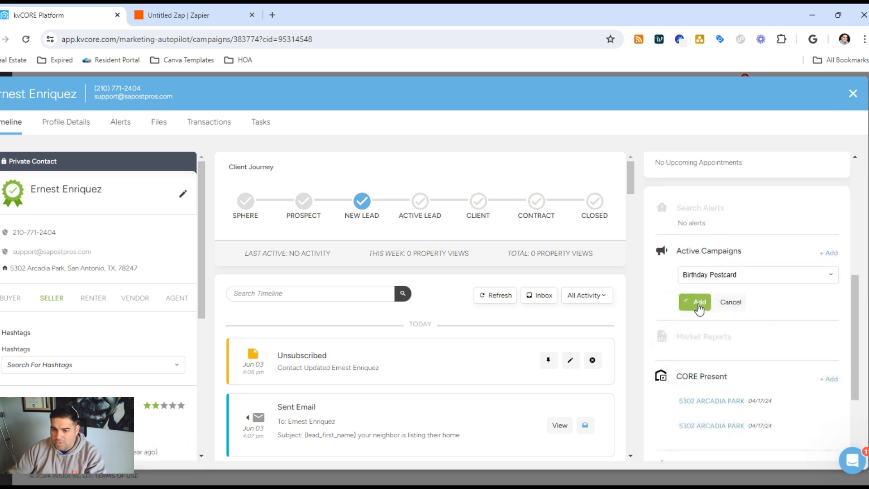
- Back in the Zap, test the kvCORE Campaign Action trigger, review the Campaign C record and continue with it
left_click(182, 11)
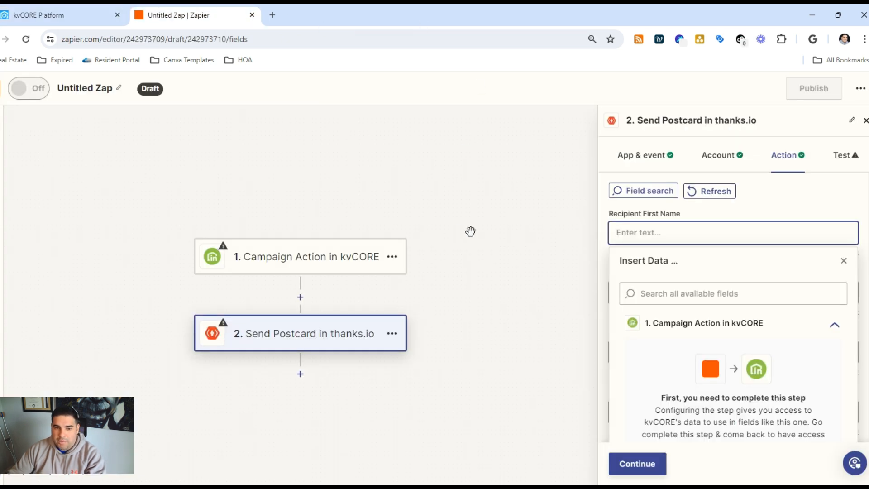
left_click(339, 262)
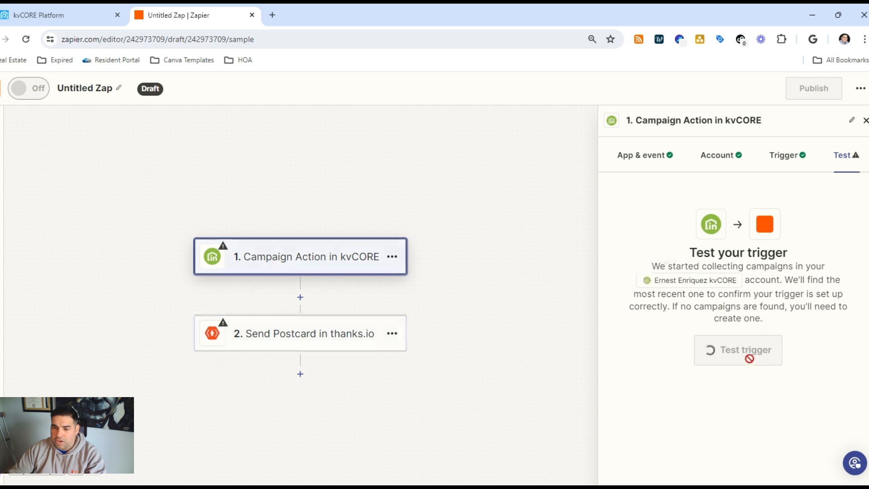
left_click(744, 352)
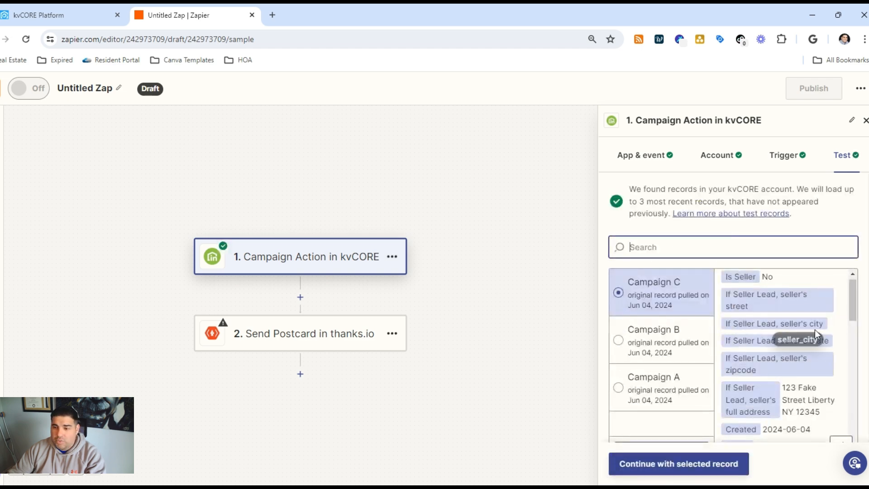
scroll(814, 330, "down", 3)
scroll(814, 329, "down", 10)
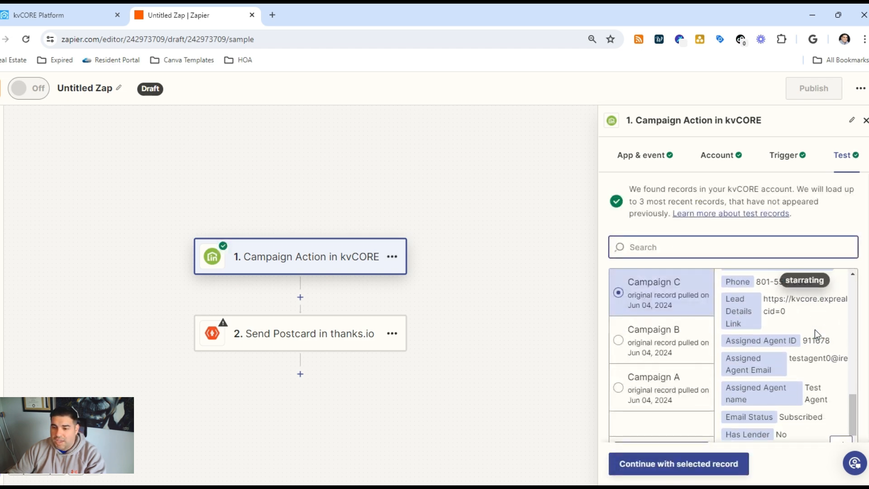
scroll(815, 329, "down", 2)
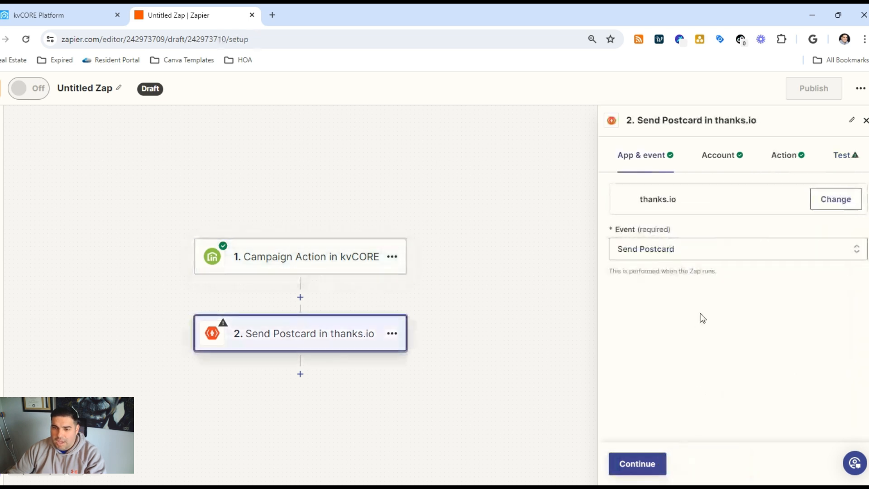
- In the Send Postcard action, map Recipient First Name to kvCORE's Firstname and Recipient Last Name to Lastname
left_click(652, 466)
left_click(653, 471)
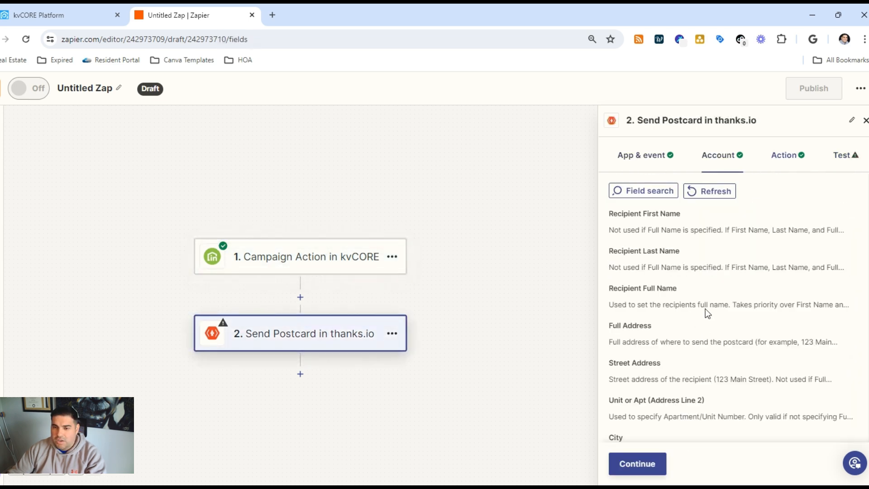
left_click(669, 230)
scroll(769, 316, "down", 1)
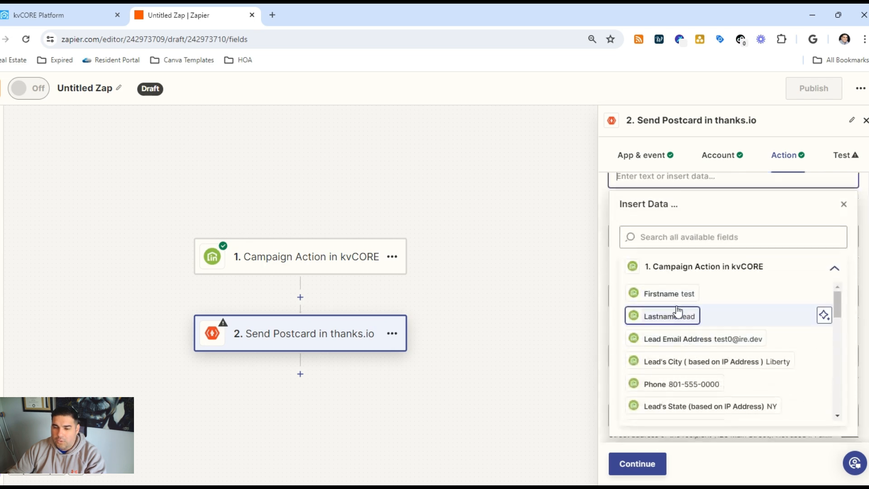
left_click(822, 291)
left_click(853, 196)
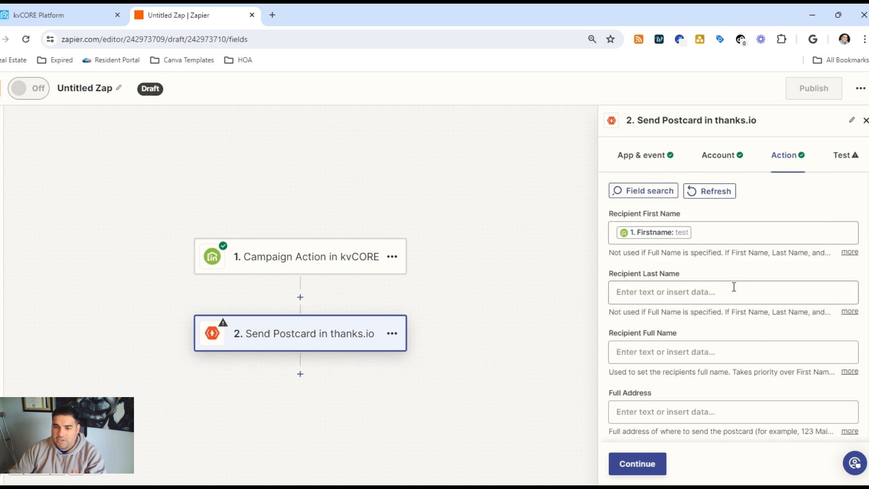
left_click(735, 291)
left_click(681, 433)
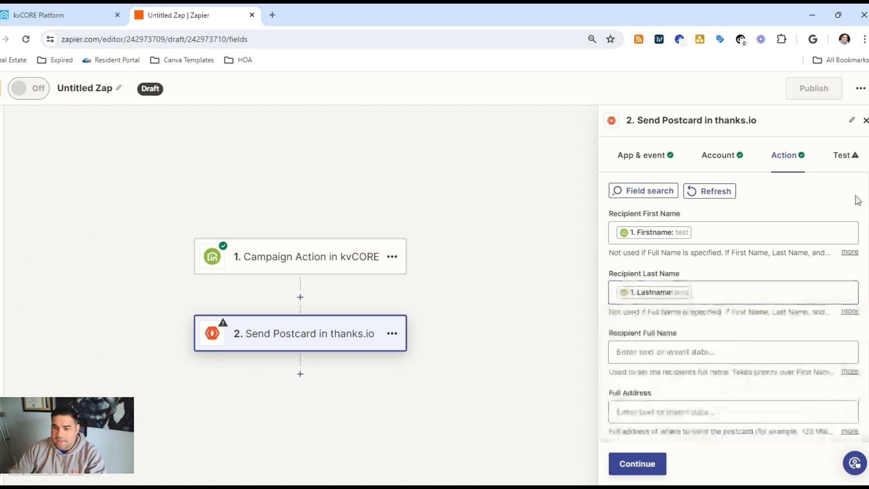
scroll(724, 306, "down", 4)
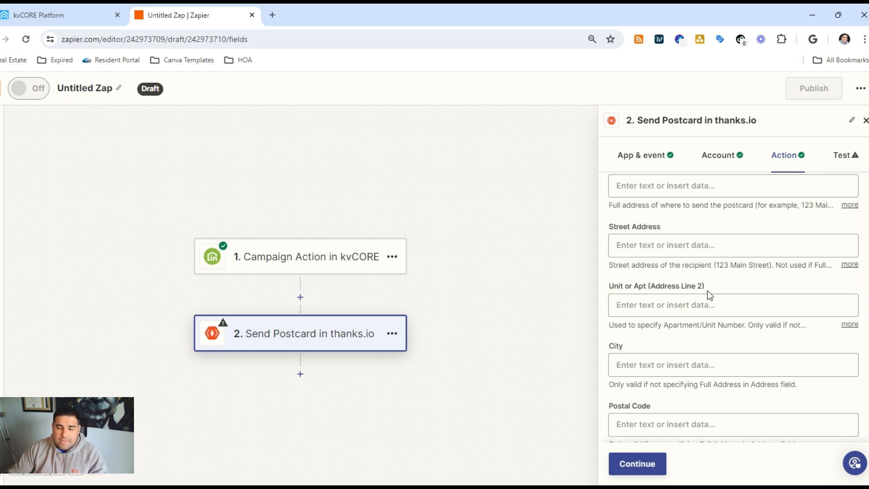
- Open the thanks.io website in a new browser tab, log in and look over the dashboard's order history
left_click(272, 15)
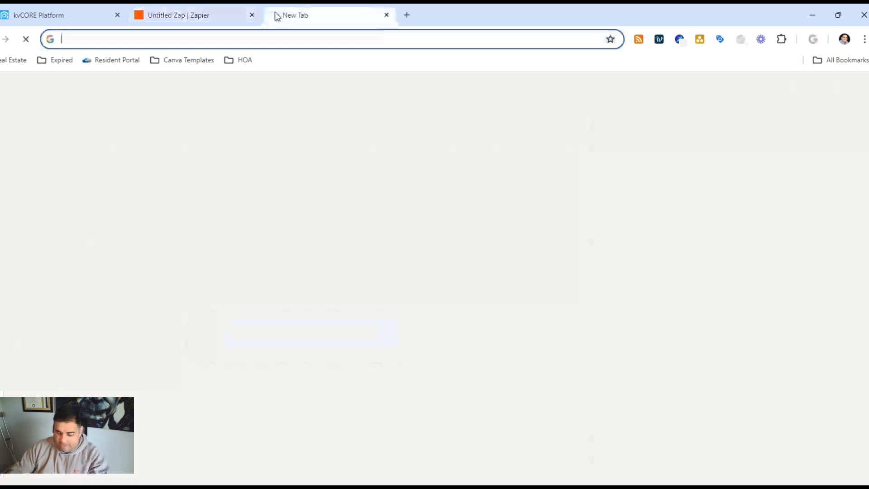
type("thanks")
key("Return")
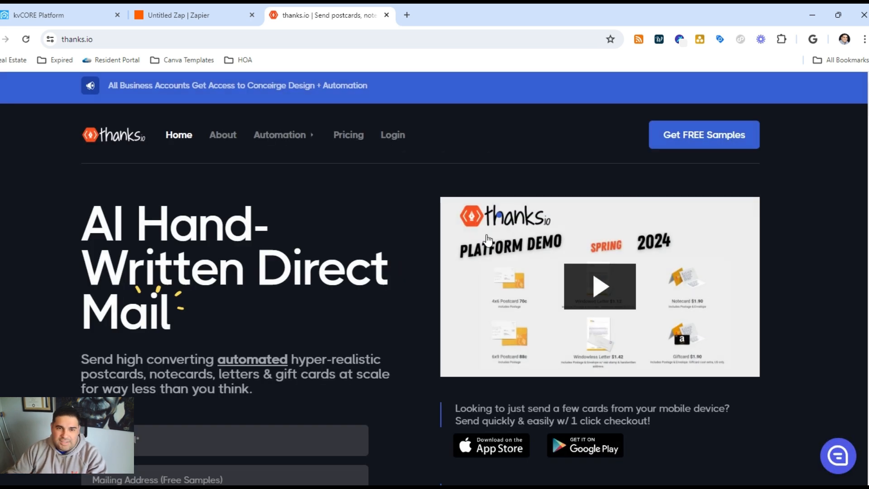
left_click(384, 135)
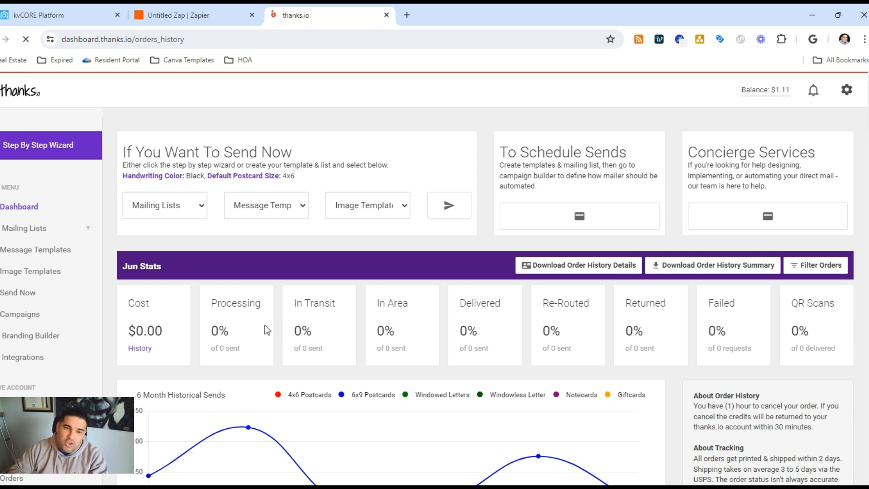
scroll(279, 318, "down", 8)
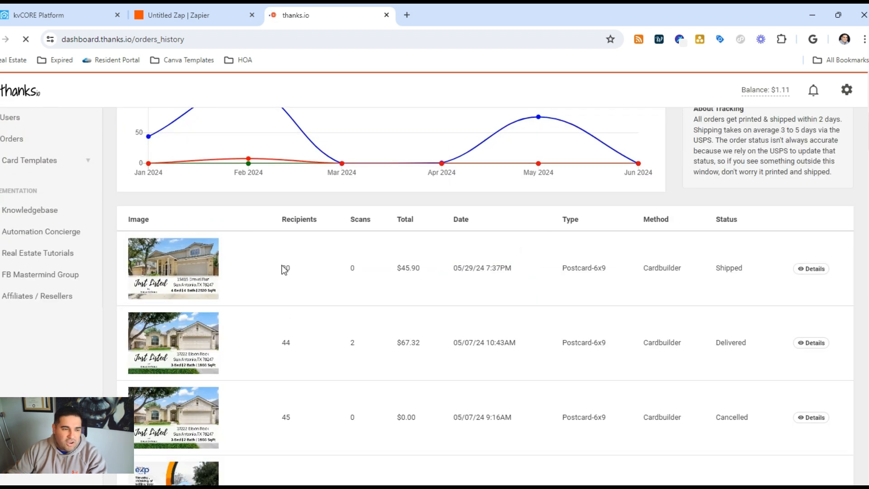
scroll(298, 260, "up", 8)
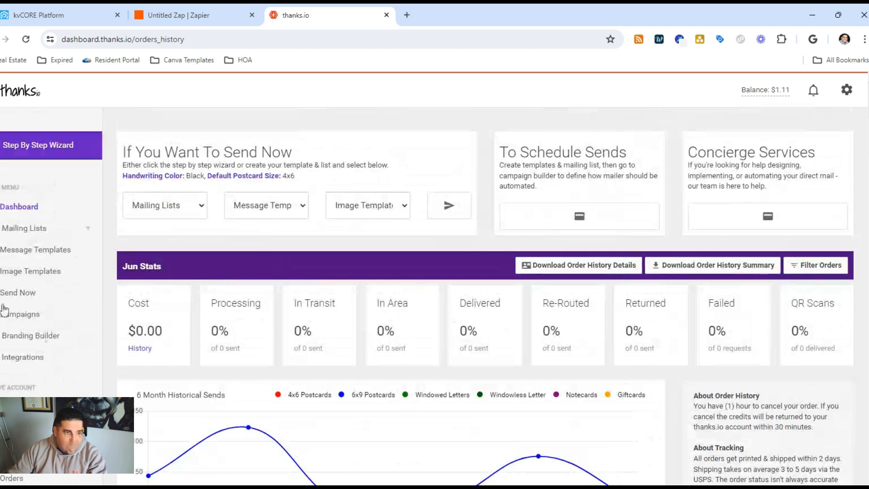
- Open the leads mailing list created 05/29/2024 and examine its recipients, including their addresses and birthday column
left_click(16, 229)
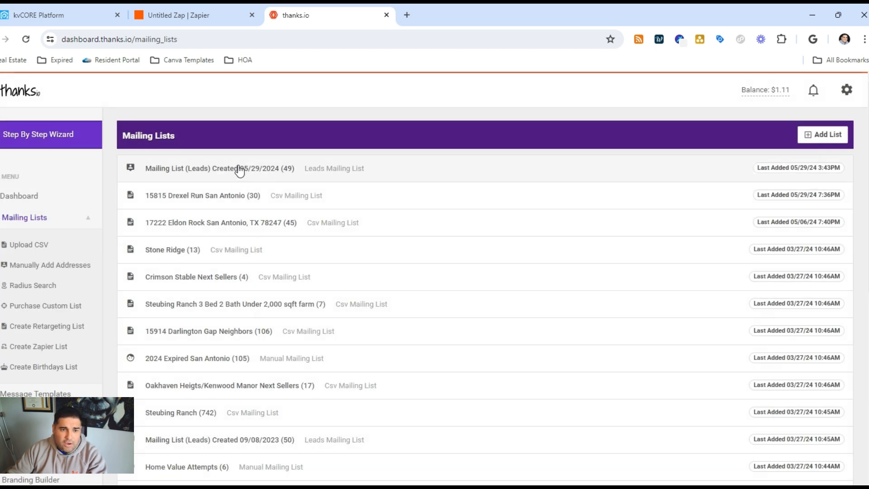
left_click(240, 171)
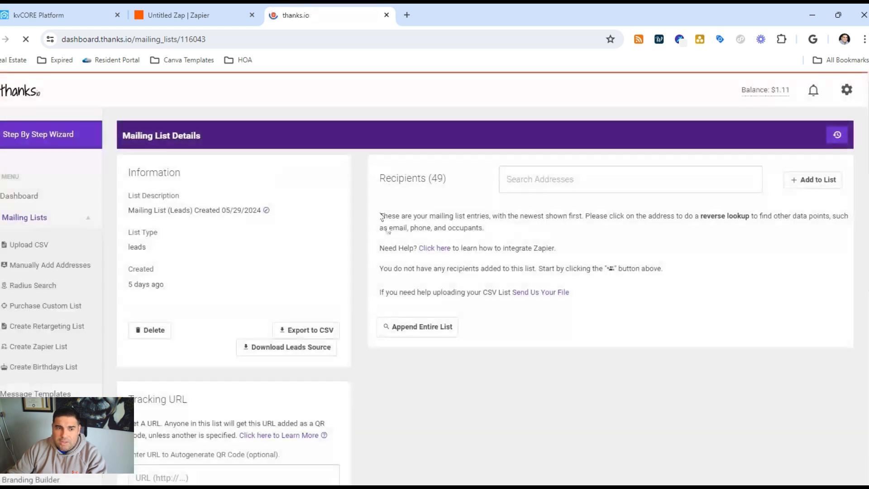
scroll(421, 266, "down", 6)
scroll(635, 325, "down", 3)
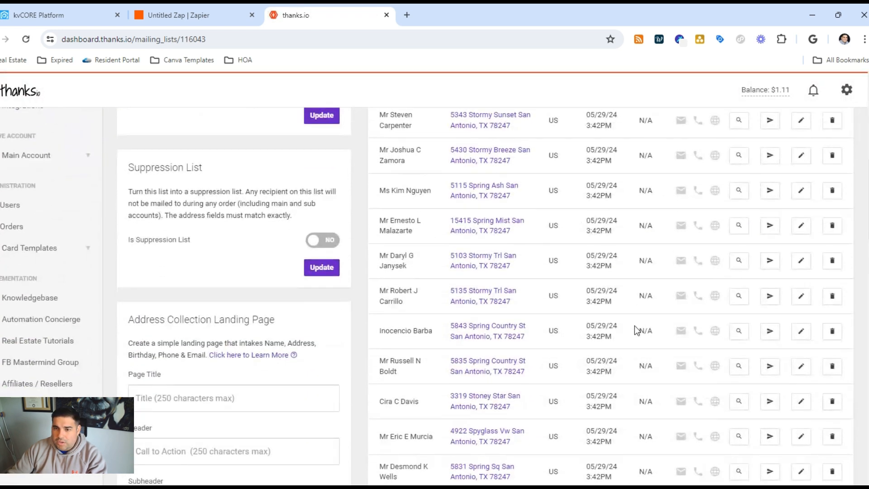
scroll(632, 326, "up", 10)
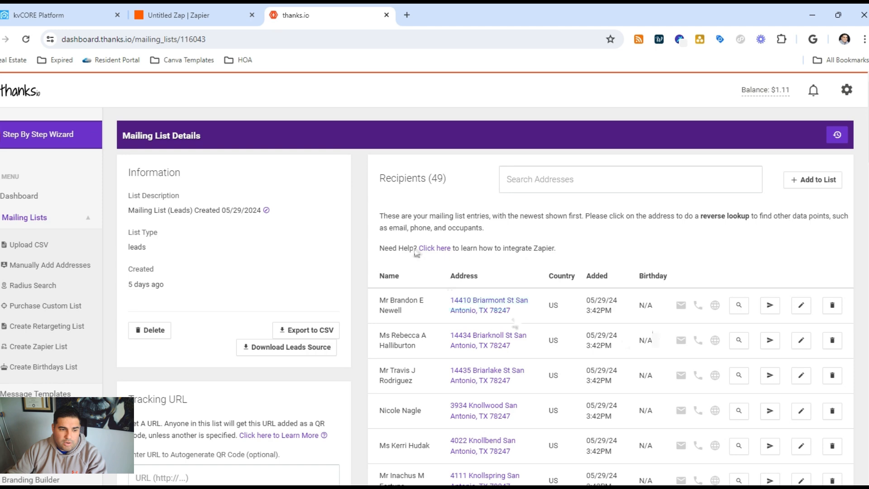
scroll(98, 335, "down", 2)
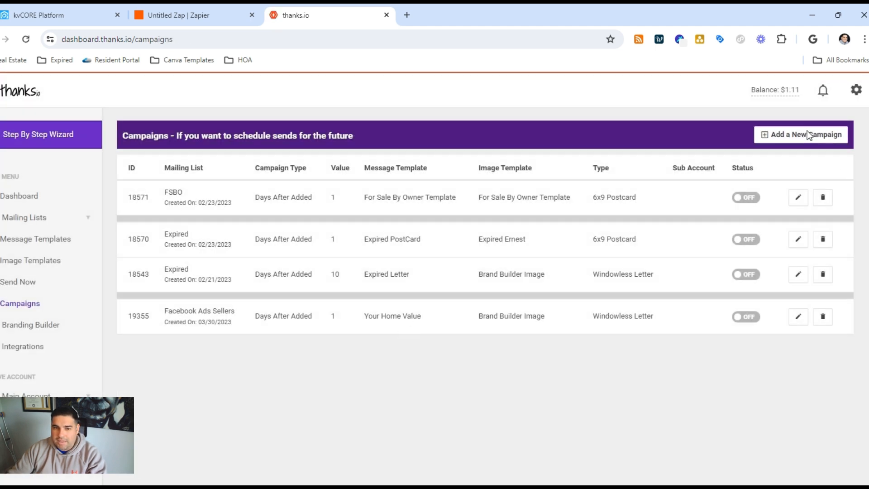
- Start a new scheduled campaign in thanks.io and set its sending style to Birthday
left_click(807, 134)
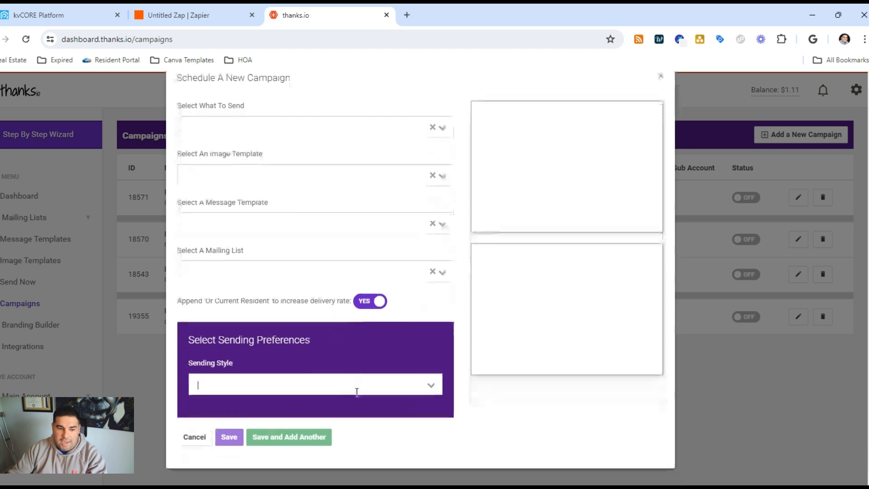
left_click(357, 389)
left_click(253, 447)
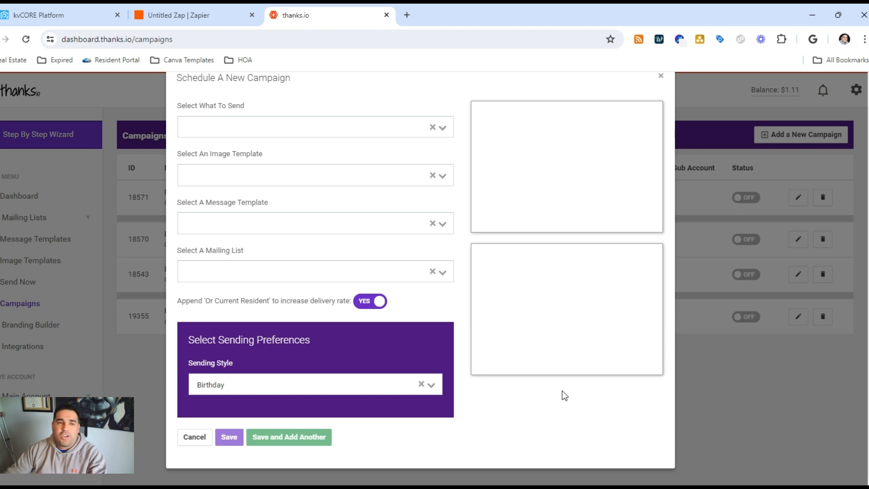
- Back in the Zap, map the postcard's Full Address to kvCORE's "If Seller Lead, seller's full address" field
left_click(154, 15)
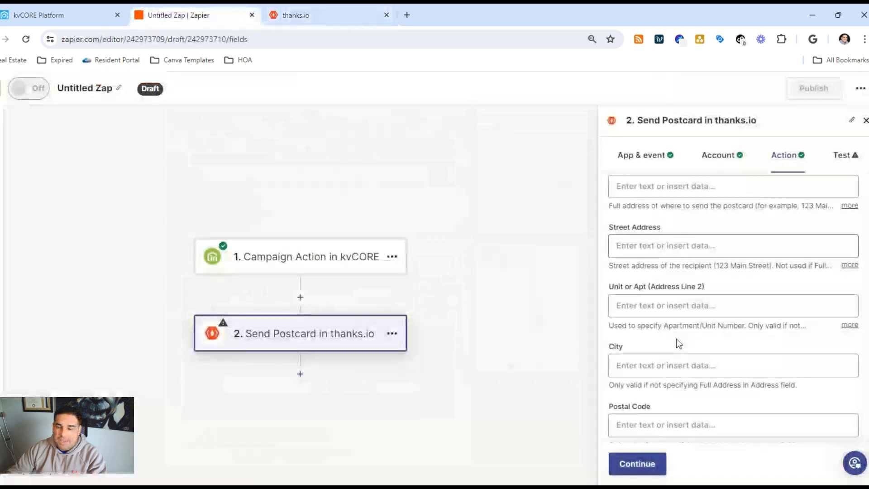
scroll(676, 338, "up", 5)
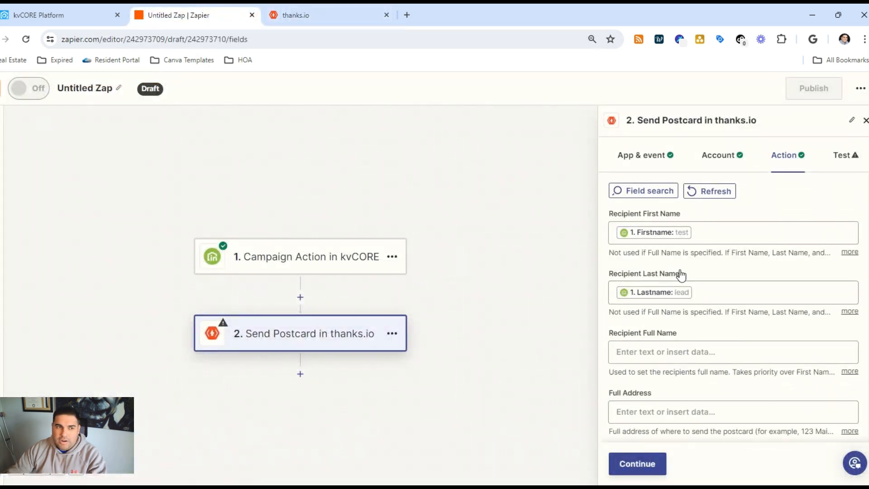
scroll(709, 303, "down", 1)
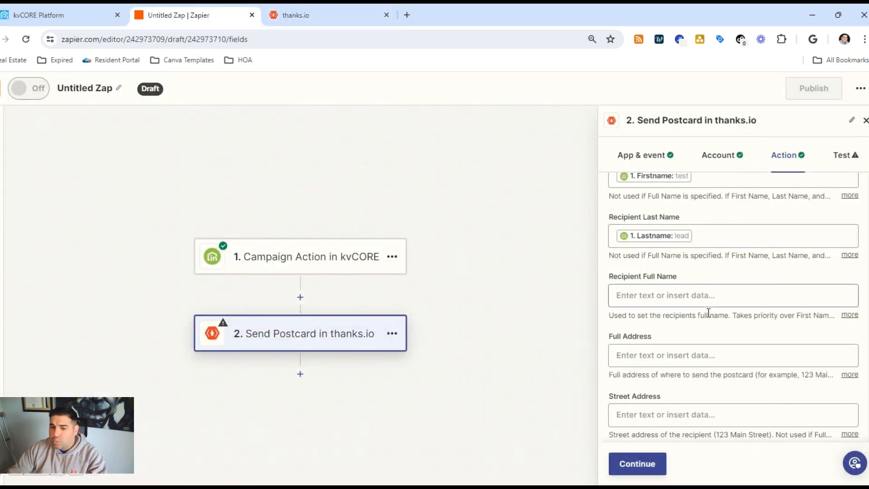
scroll(707, 310, "down", 2)
left_click(669, 243)
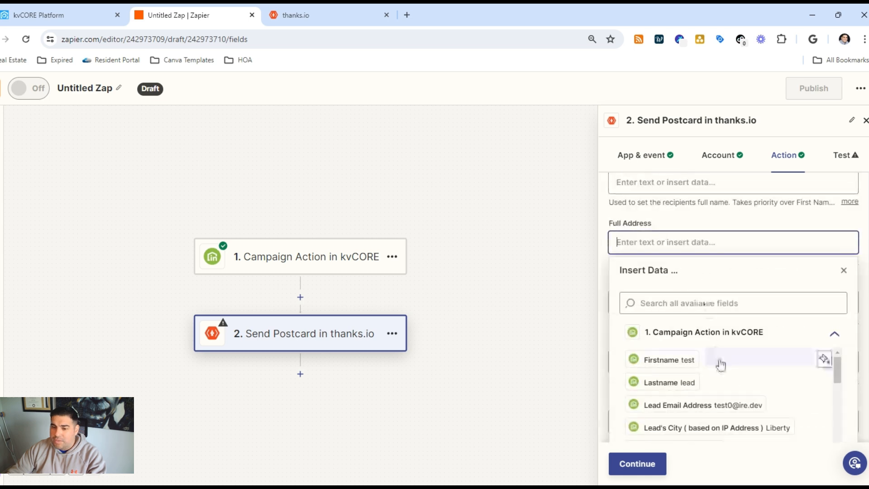
scroll(724, 376, "down", 3)
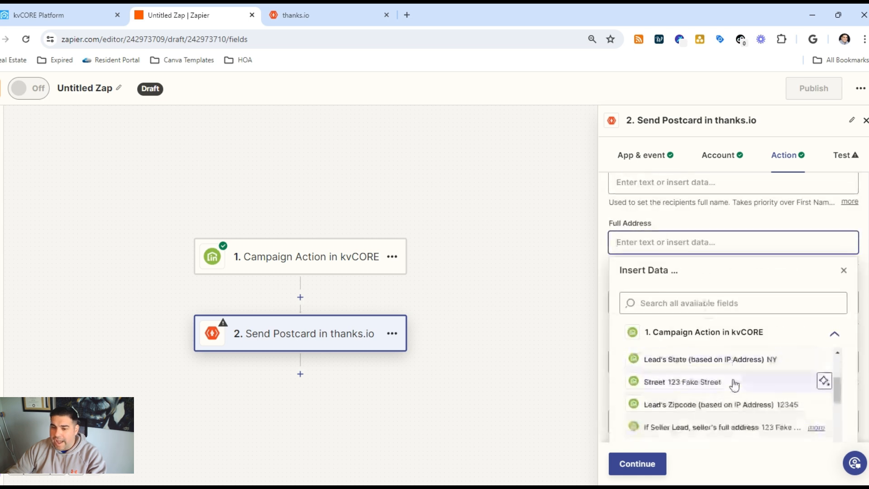
left_click(753, 436)
left_click(859, 213)
scroll(848, 246, "down", 3)
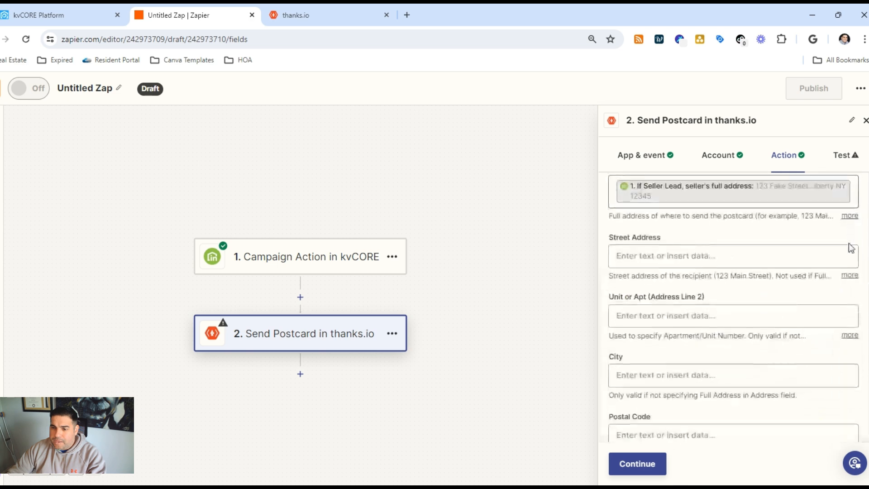
scroll(849, 246, "down", 10)
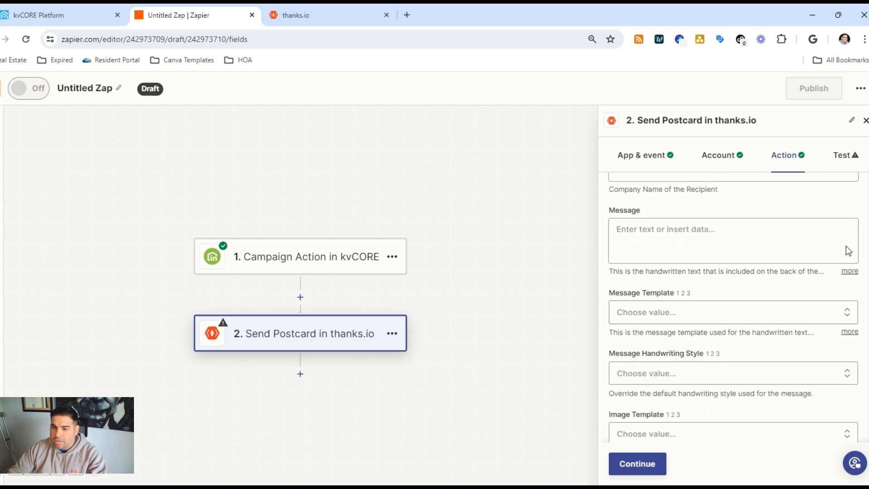
- Set the postcard's Message Template to Upsizing, leaving the Message field empty
left_click(715, 251)
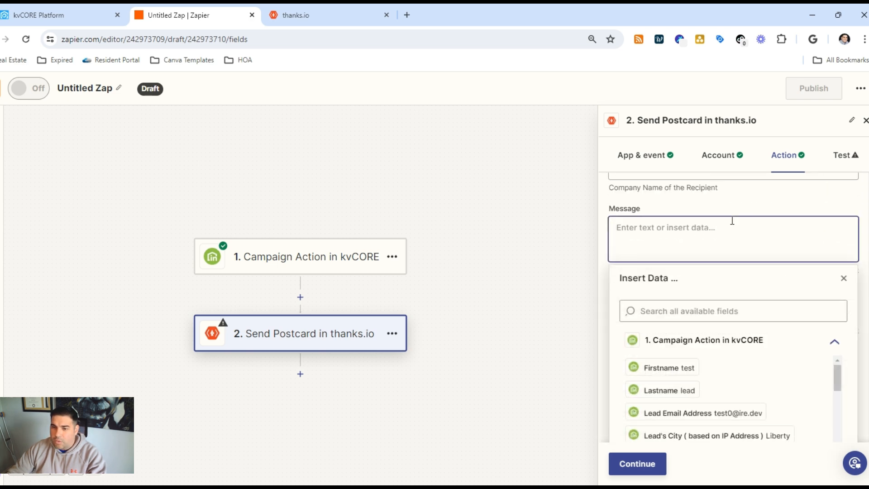
left_click(836, 205)
left_click(770, 307)
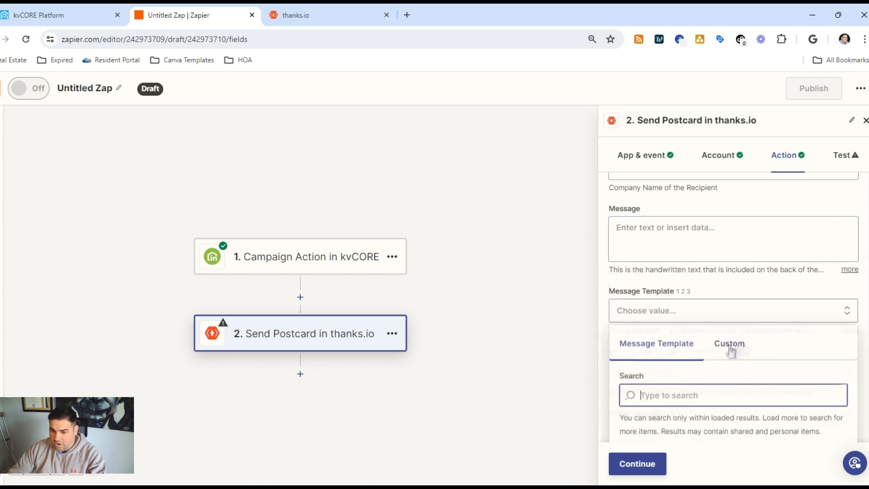
scroll(730, 344, "down", 3)
scroll(715, 344, "down", 3)
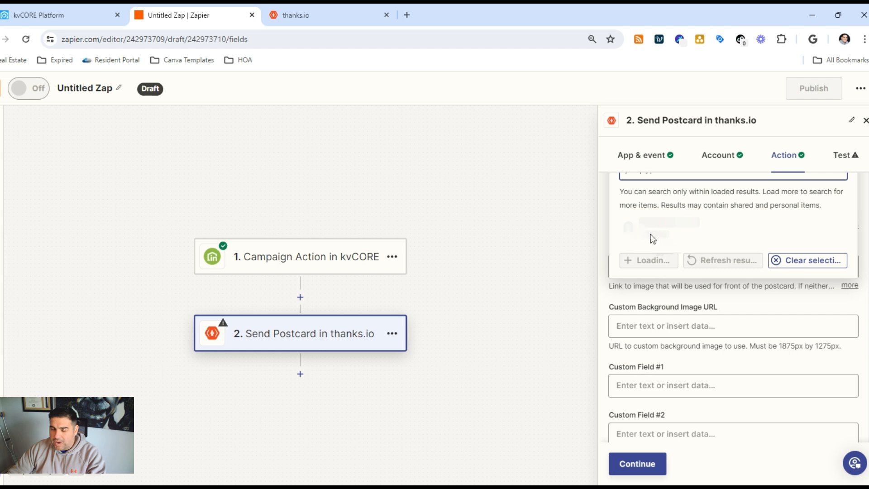
left_click(632, 271)
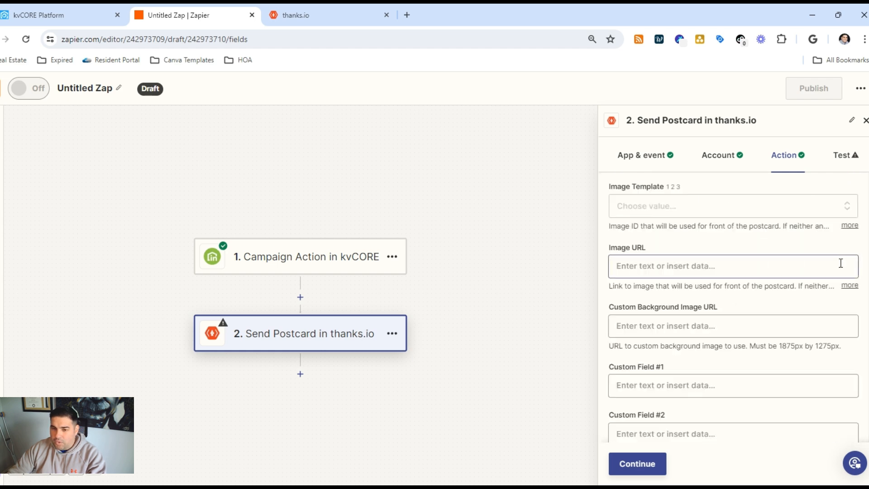
- Look over the postcard action's handwriting style, image, background and custom fields
scroll(763, 301, "down", 1)
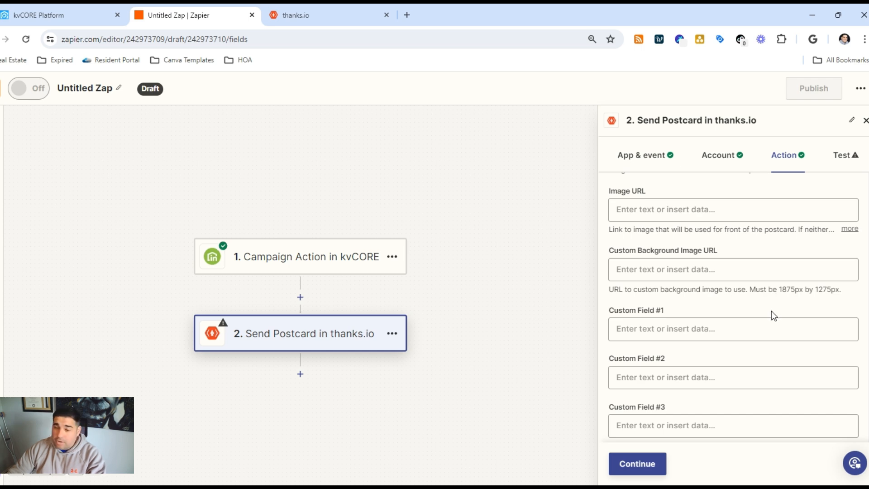
scroll(771, 306, "down", 1)
scroll(773, 310, "up", 2)
scroll(771, 305, "up", 3)
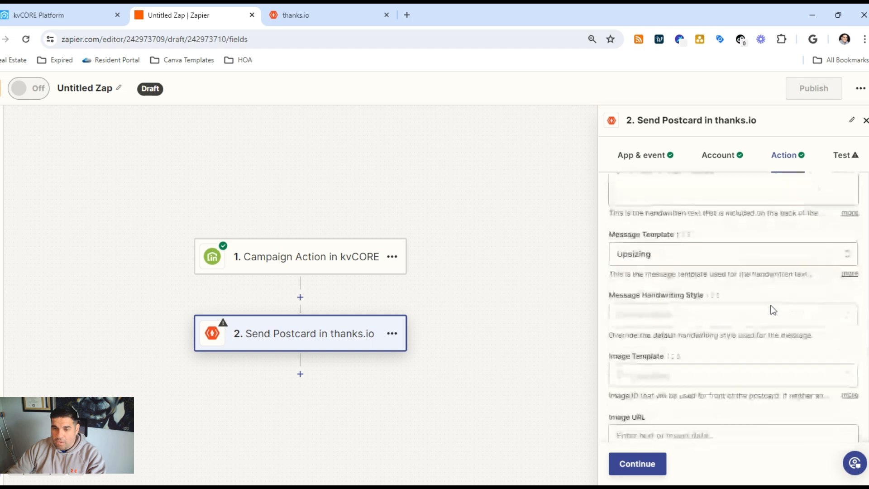
scroll(771, 305, "up", 2)
scroll(771, 310, "up", 2)
scroll(771, 309, "down", 6)
scroll(771, 309, "down", 3)
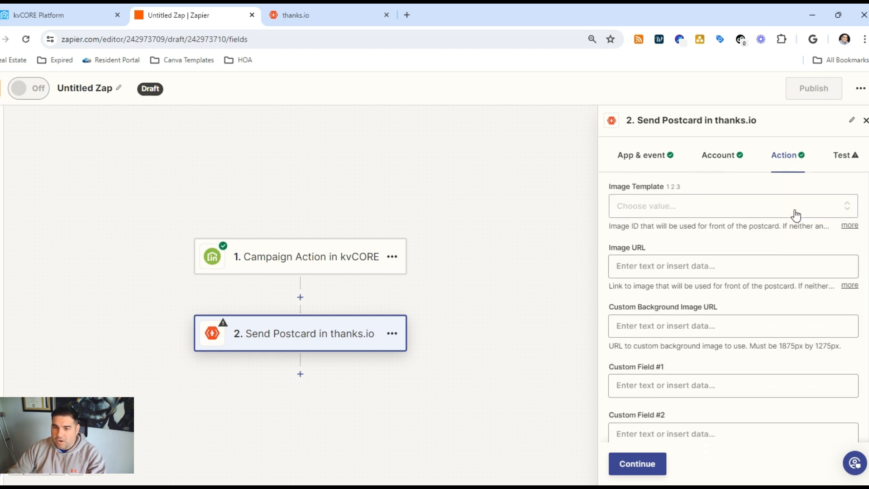
- Set the Image Template to "Birthday - Canva Design 2024-04-02" and continue to the postcard's test data
left_click(793, 212)
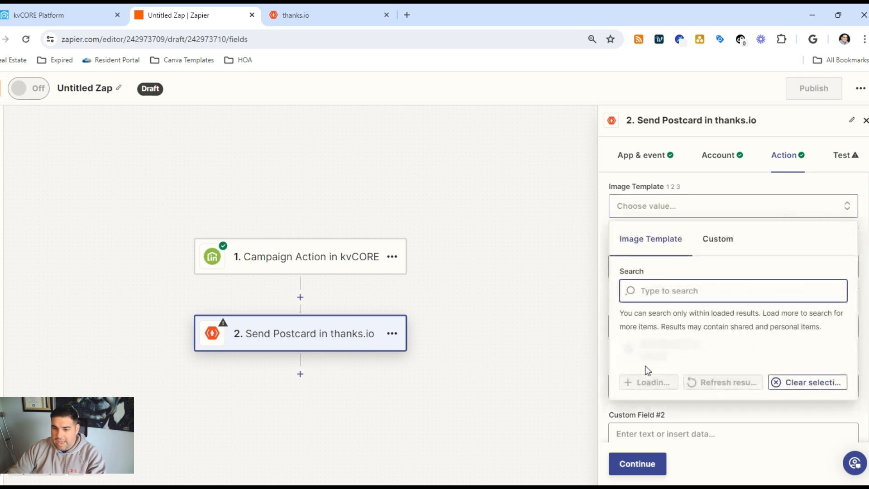
scroll(648, 370, "down", 1)
left_click(637, 337)
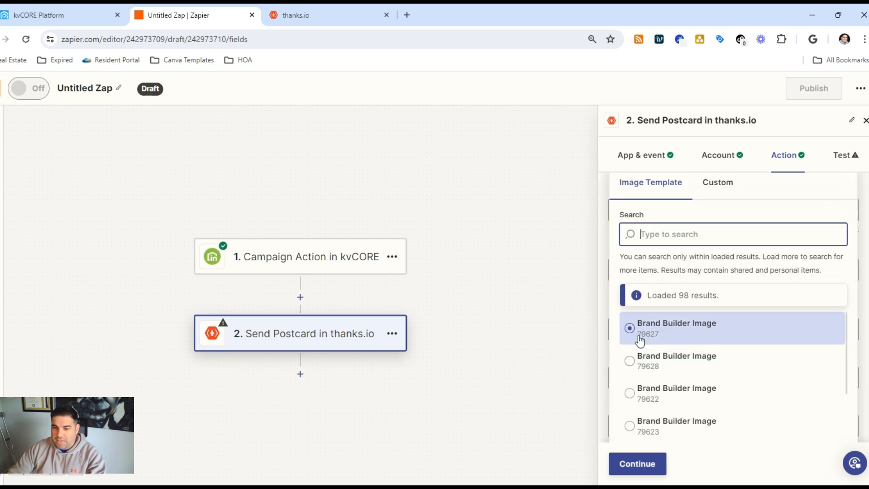
scroll(634, 340, "down", 5)
scroll(625, 341, "up", 1)
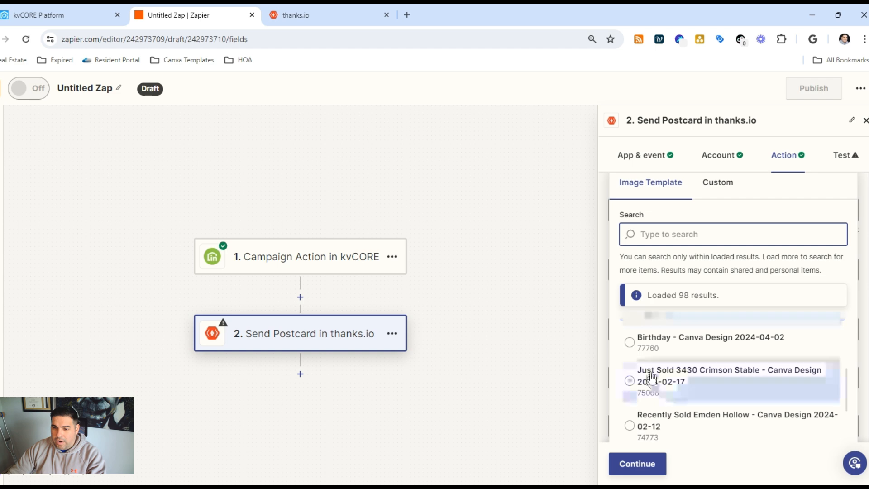
left_click(622, 343)
left_click(637, 472)
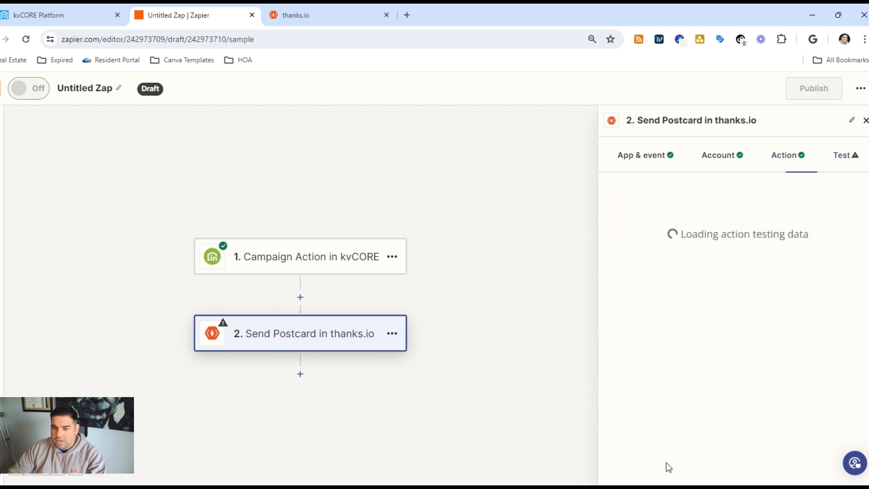
scroll(703, 350, "down", 3)
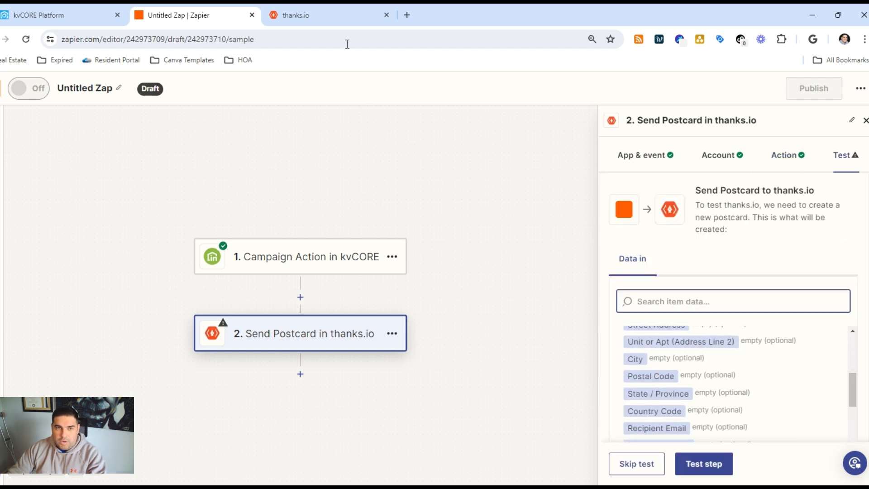
- Switch to thanks.io and turn on API/Zapier Test Mode in the API Access settings
left_click(345, 15)
left_click(660, 77)
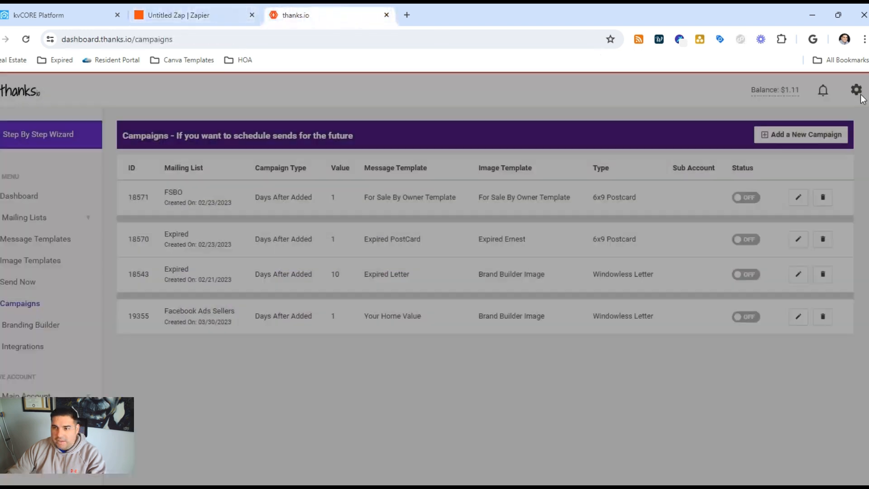
left_click(846, 92)
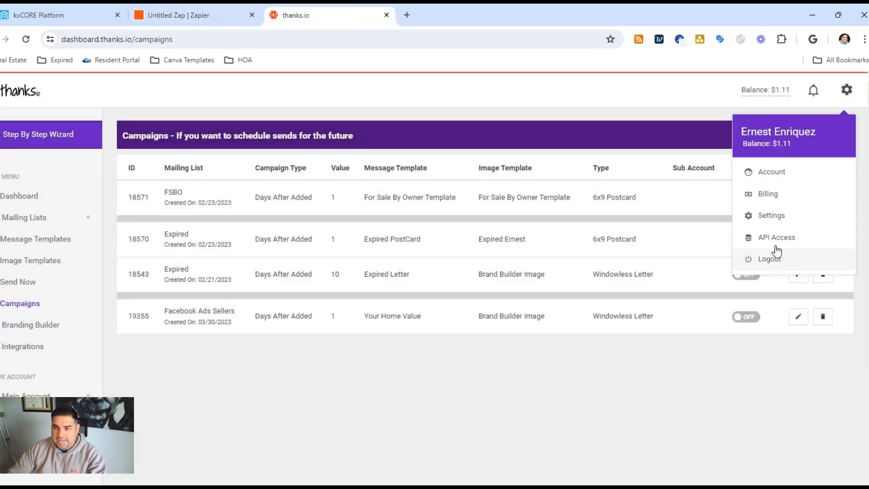
left_click(780, 258)
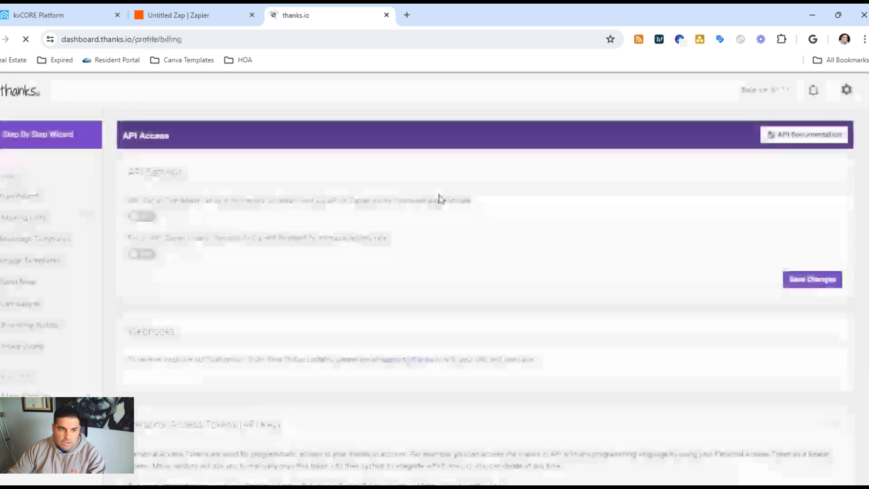
left_click(135, 217)
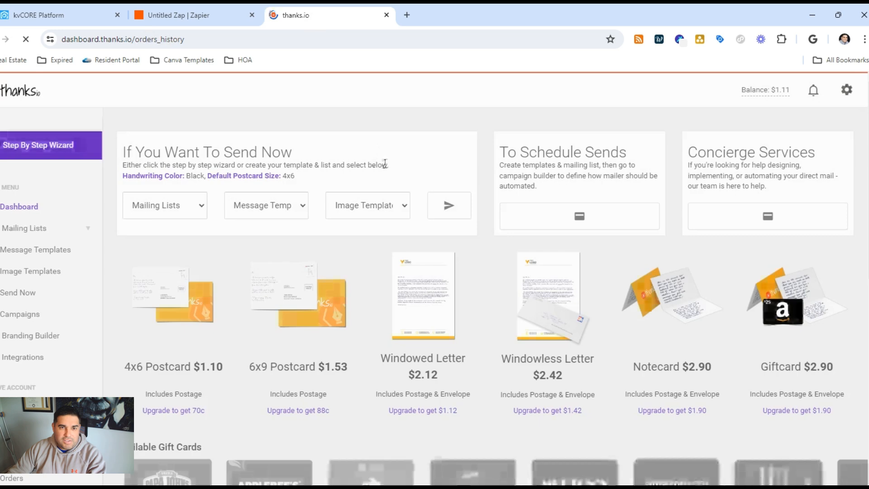
key("alt+Left")
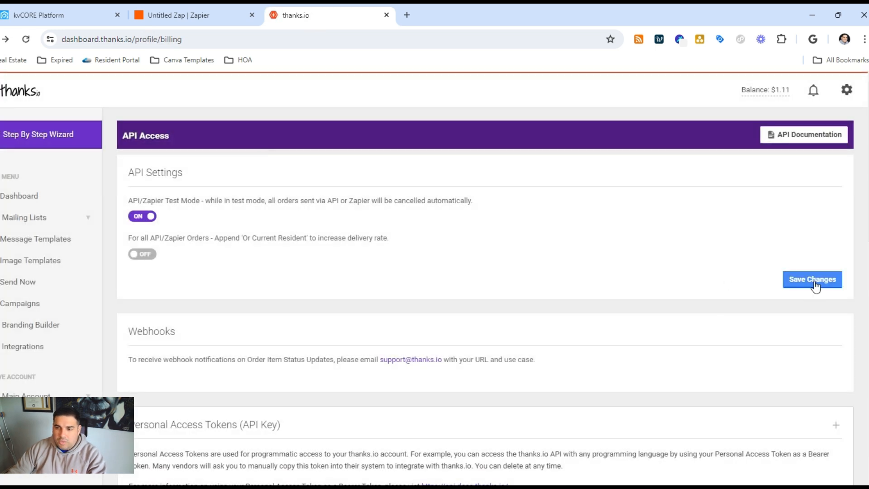
- Back in the Zap, test the Send Postcard step and check its connected account and recipient address mapping
left_click(176, 15)
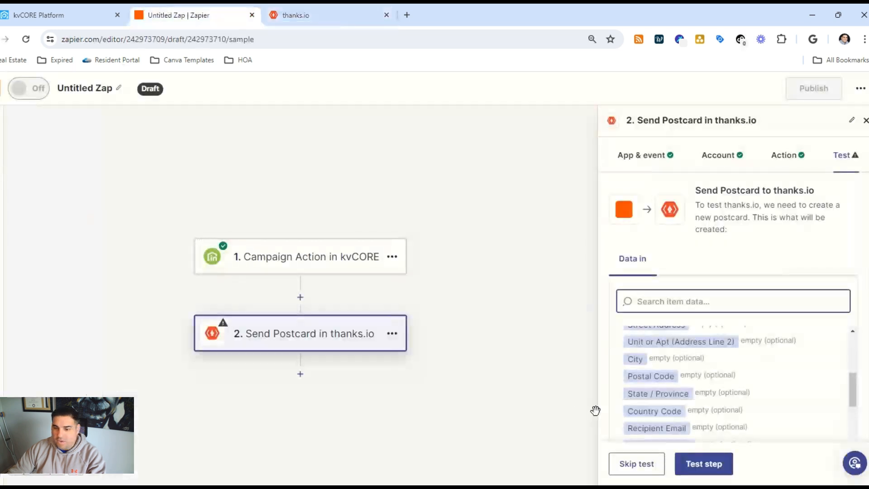
left_click(714, 469)
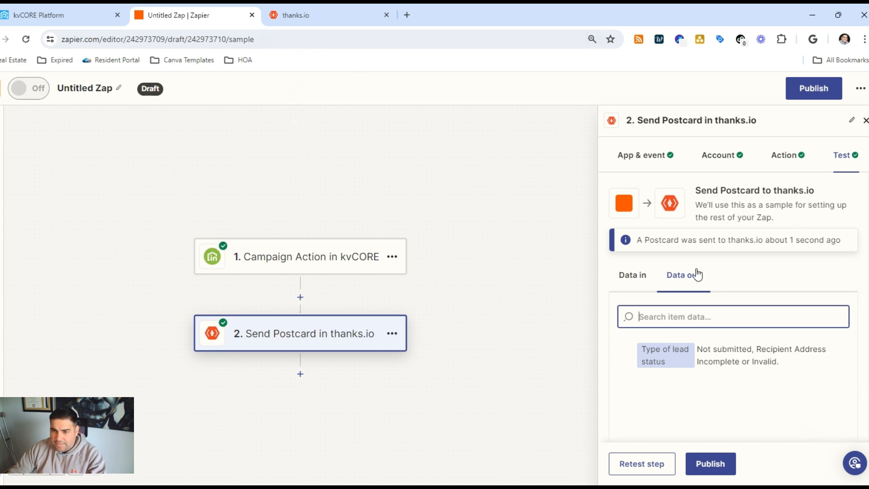
left_click(721, 155)
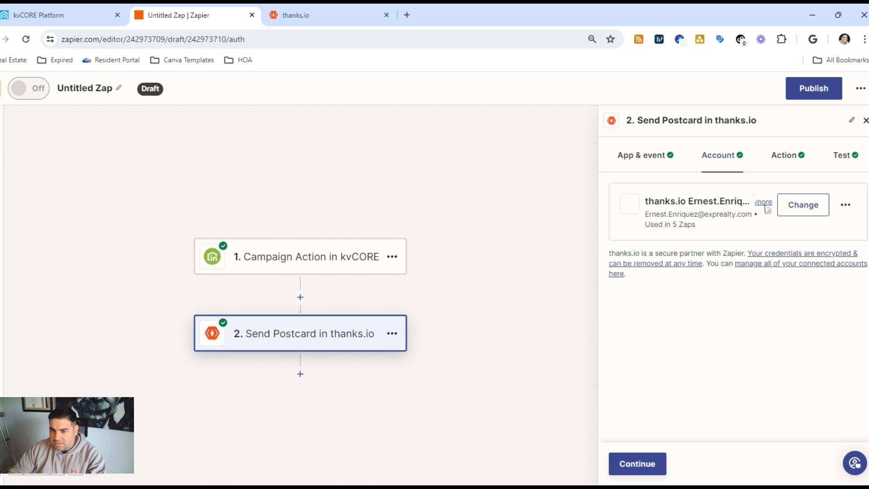
left_click(785, 156)
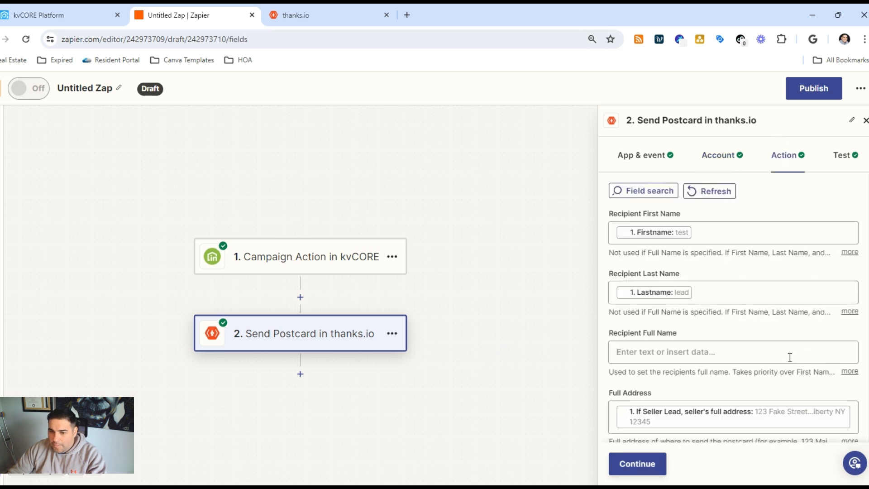
scroll(790, 358, "down", 2)
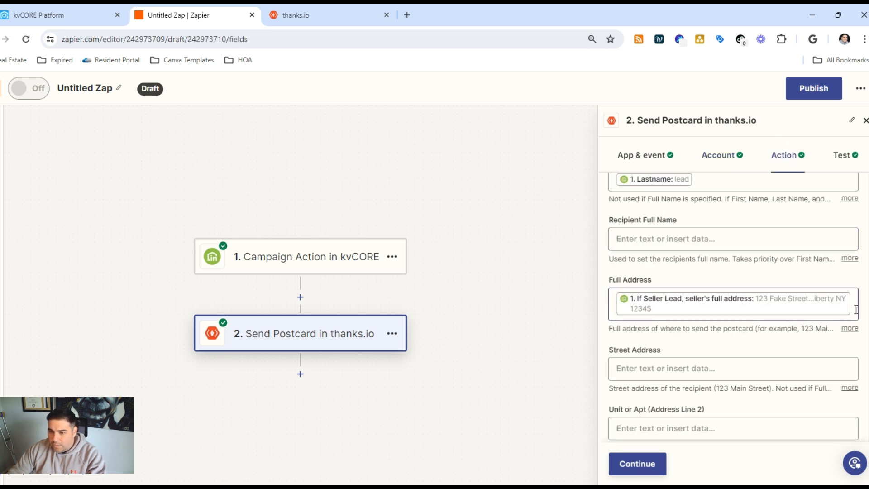
- Compare the kvCORE trigger's test records, select Campaign A and publish the Zap
left_click(317, 267)
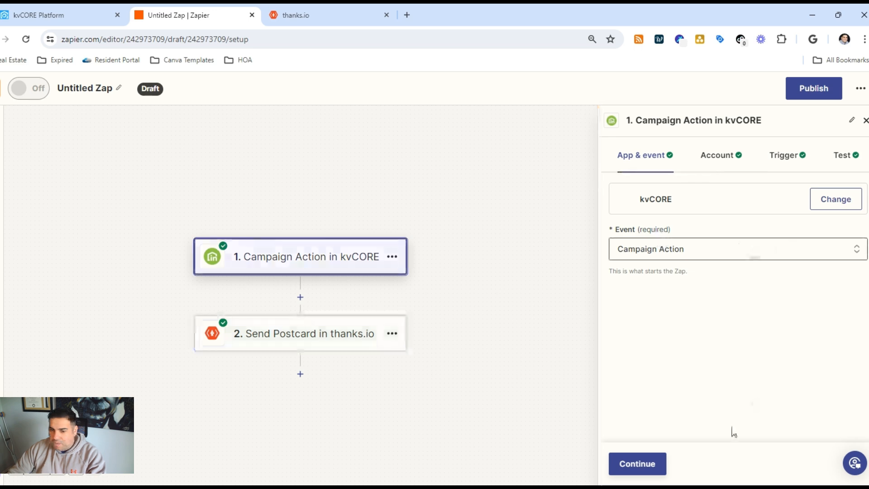
left_click(647, 462)
left_click(648, 464)
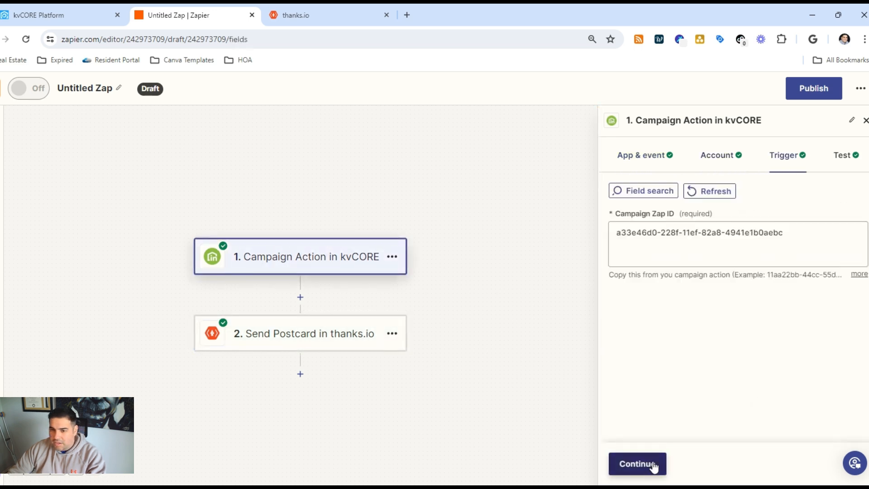
left_click(651, 466)
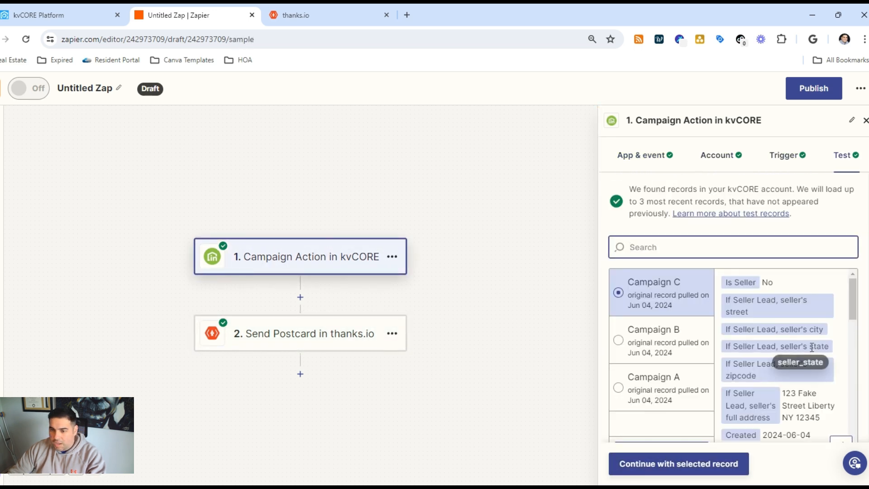
scroll(811, 347, "down", 3)
left_click(665, 344)
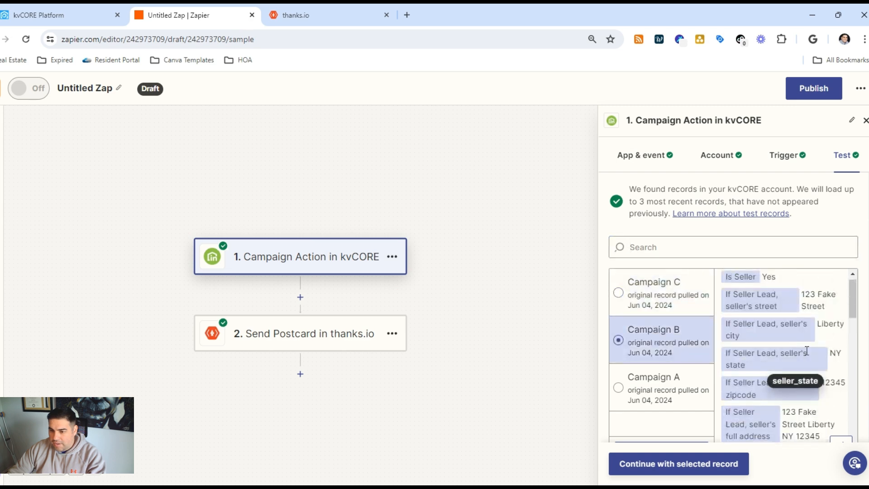
left_click(657, 376)
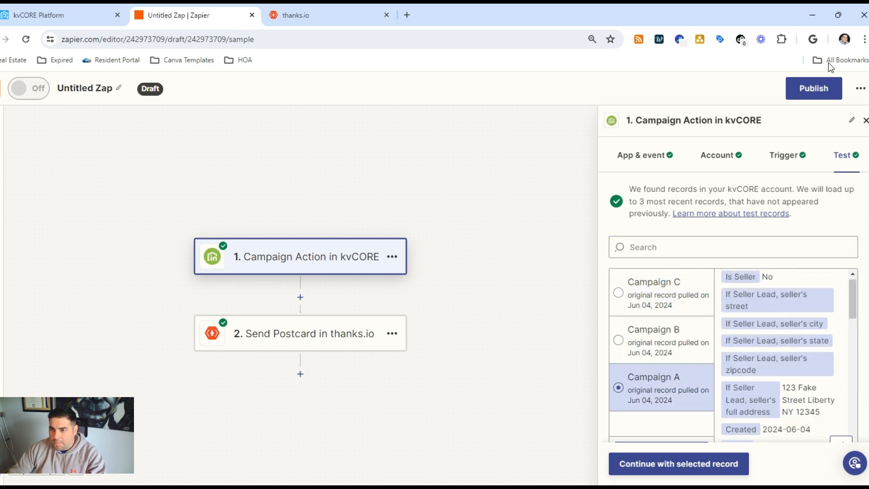
left_click(814, 88)
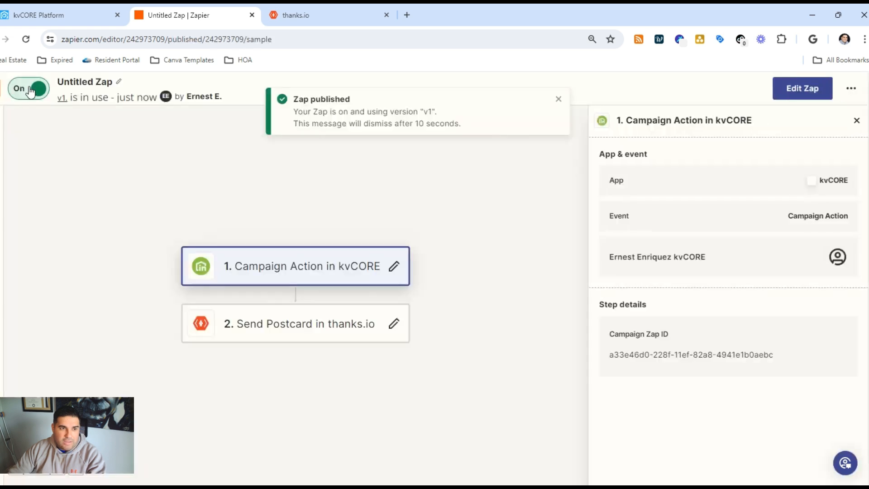
- Switch to kvCORE and restart the Birthday Postcard campaign for the open contact
left_click(54, 11)
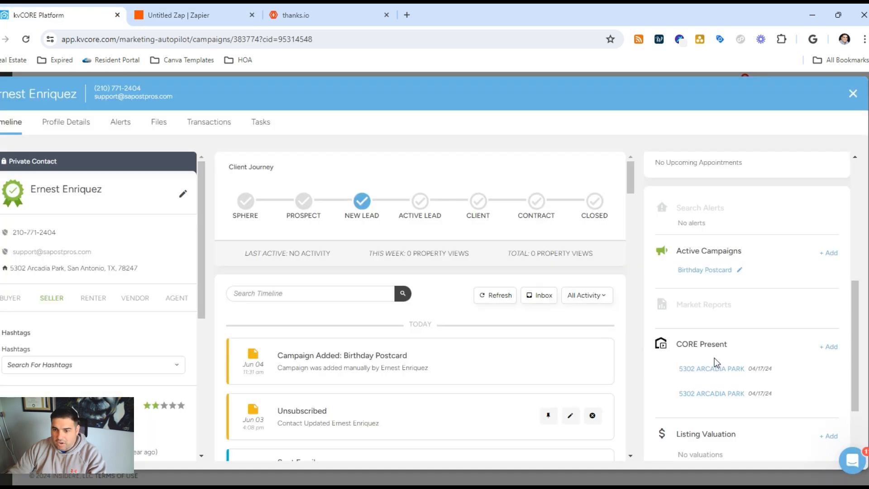
left_click(740, 270)
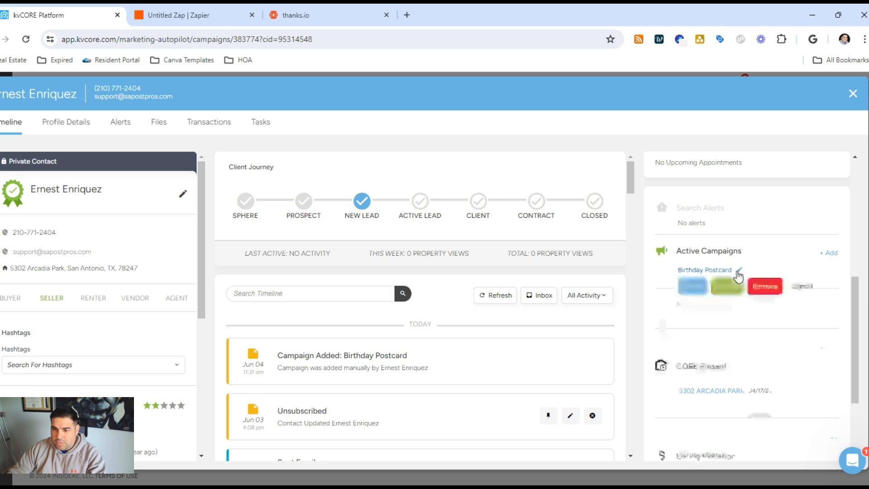
left_click(733, 292)
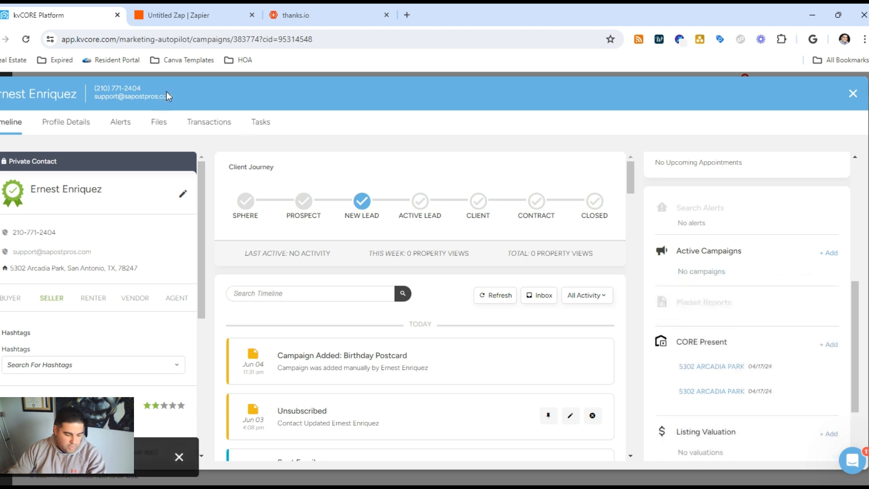
- In thanks.io's order history, open the Zapier birthday postcard order of 06/04/24 11:35AM and cancel it
left_click(296, 17)
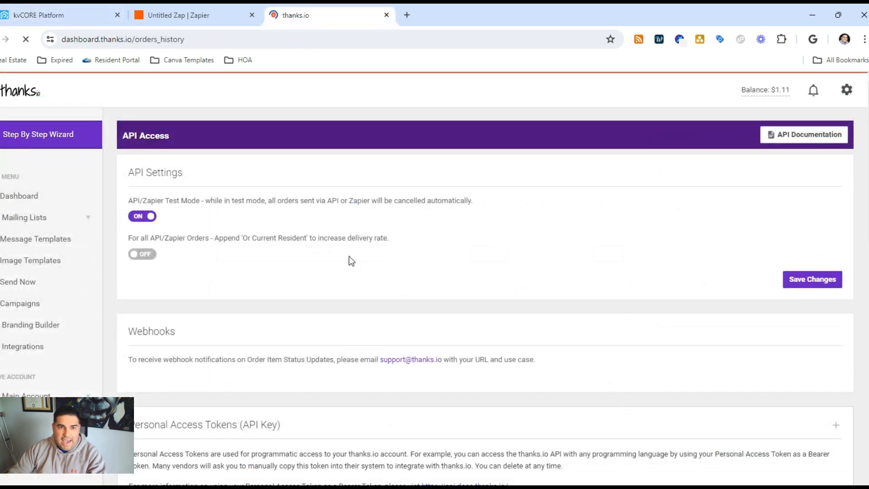
scroll(360, 256, "down", 10)
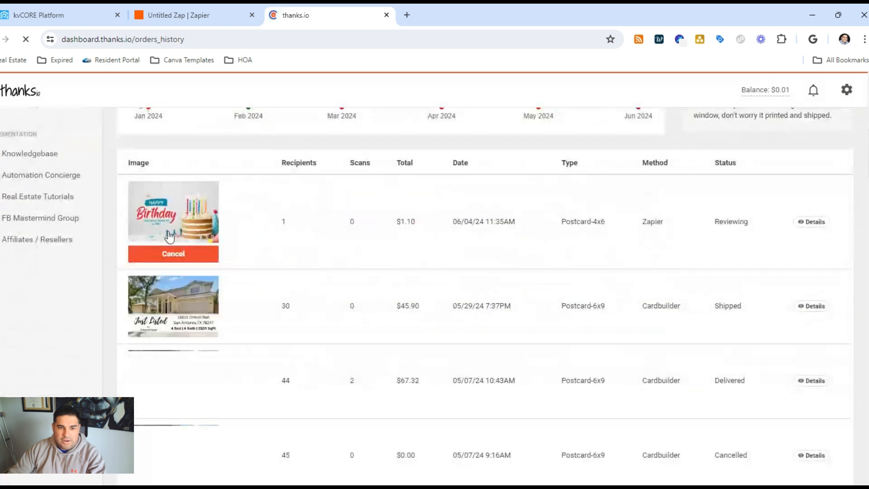
left_click(810, 226)
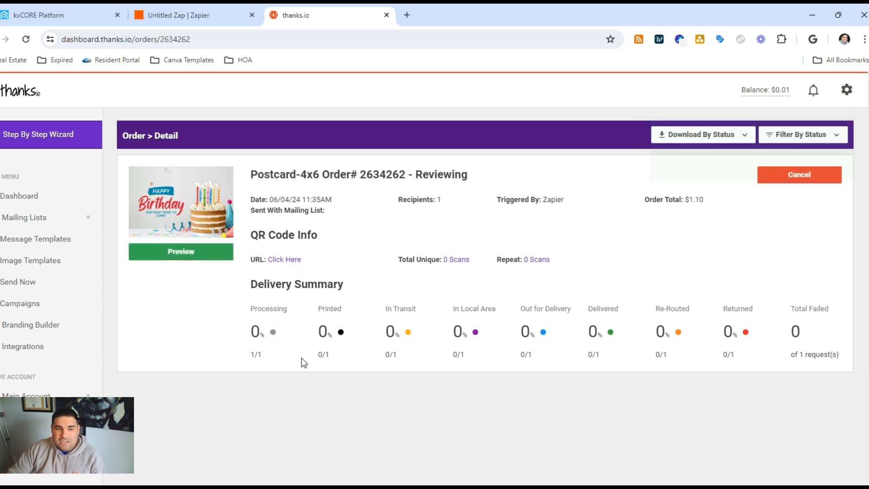
left_click(821, 178)
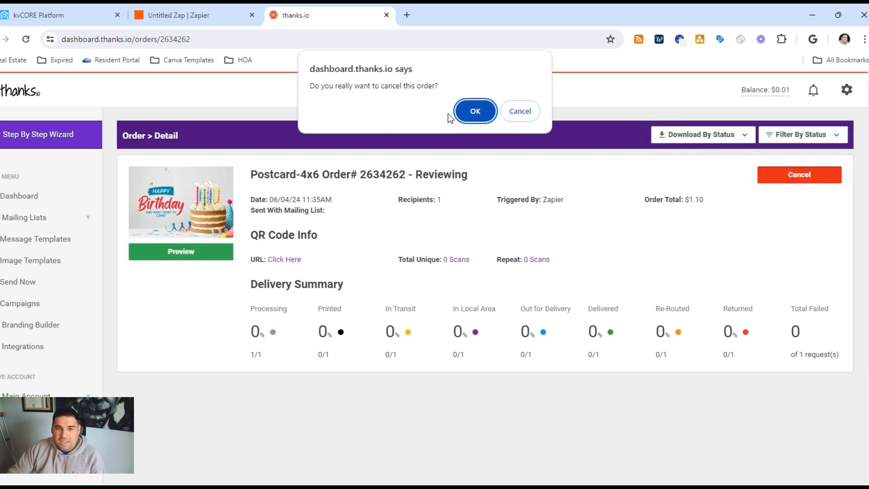
left_click(462, 108)
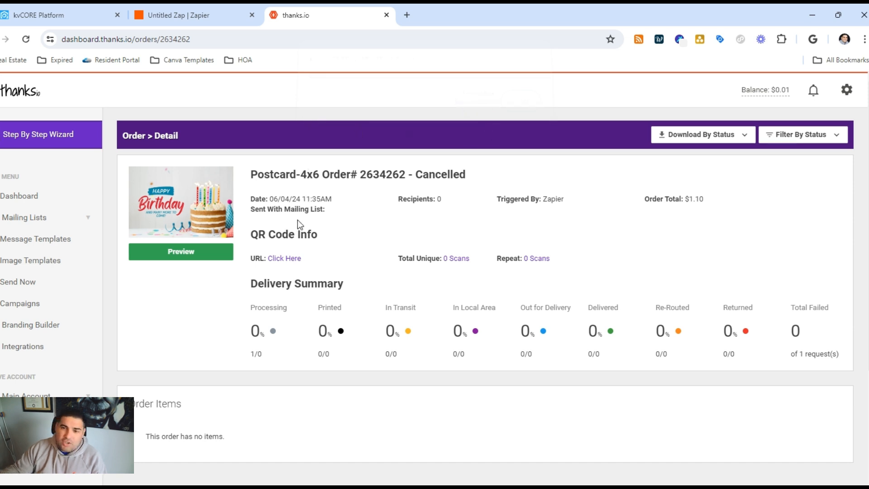